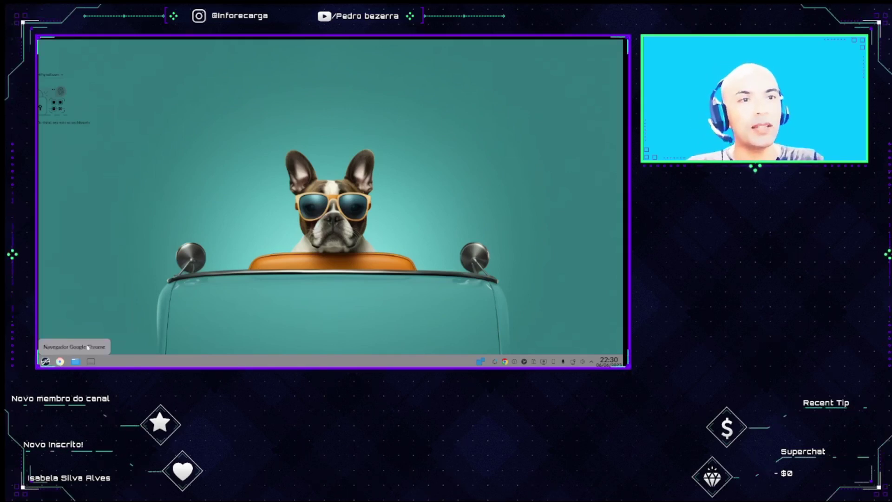
- Look over the application menu categories, then open the file manager and move its window around the desktop
click(45, 361)
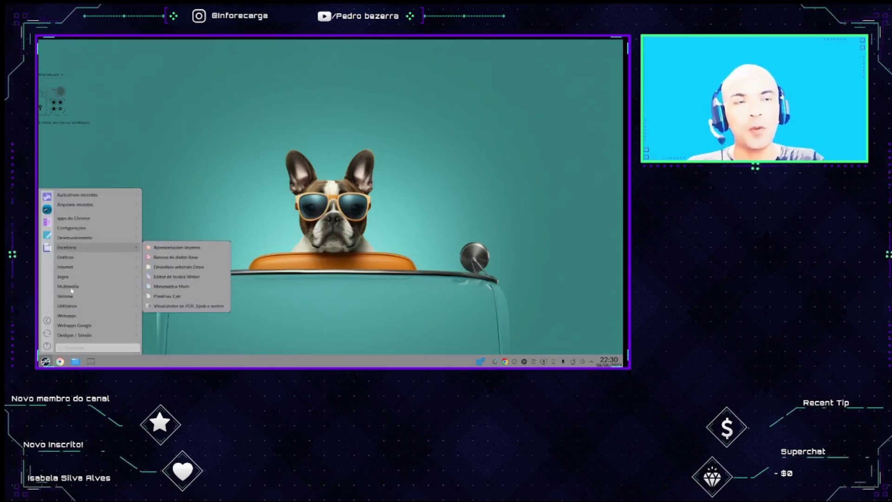
mouse_move(72, 265)
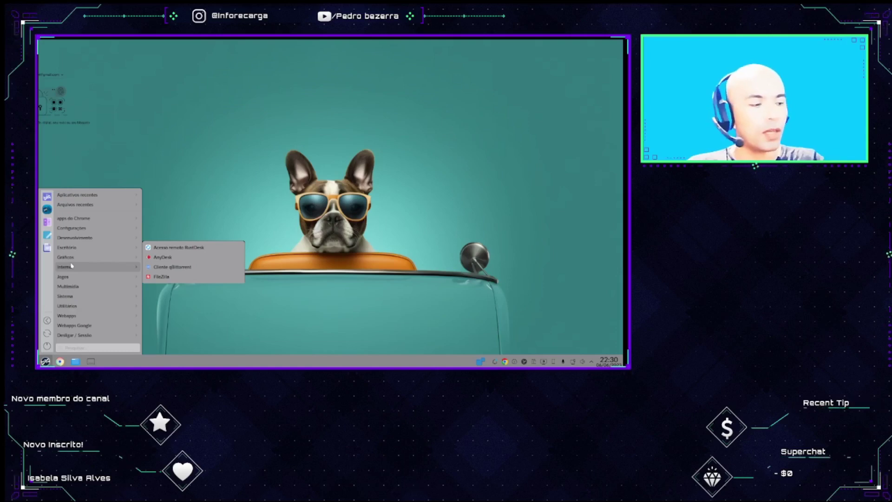
key(super+e)
drag(295, 132, 308, 102)
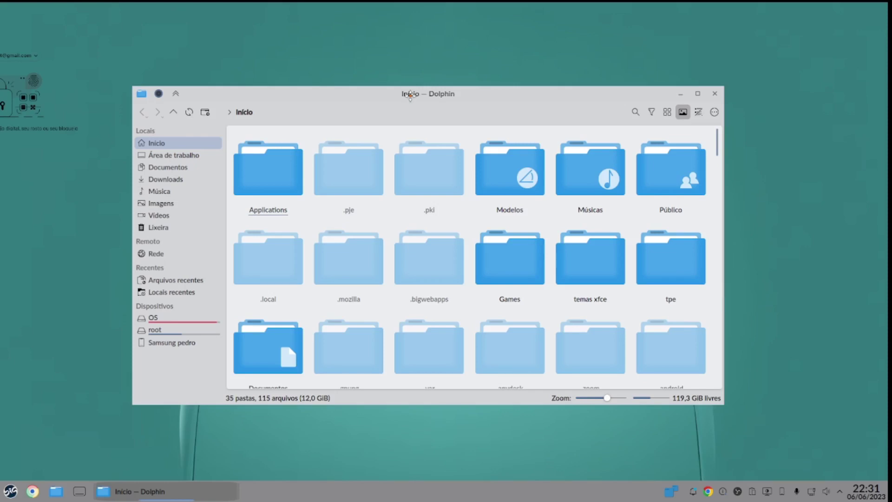
drag(410, 94, 398, 120)
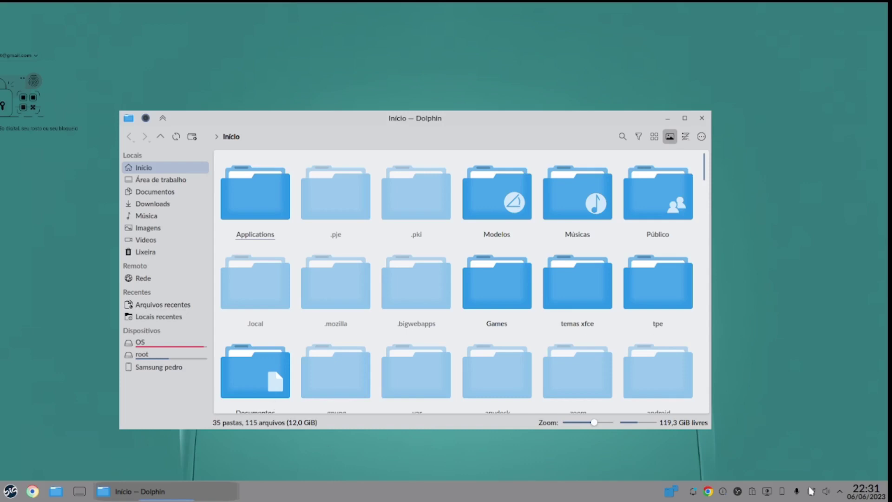
- Turn off "Desativar efeitos de desktop" in Biglinux Gerenciamento de Energia and move the file manager window to test the effects
click(841, 494)
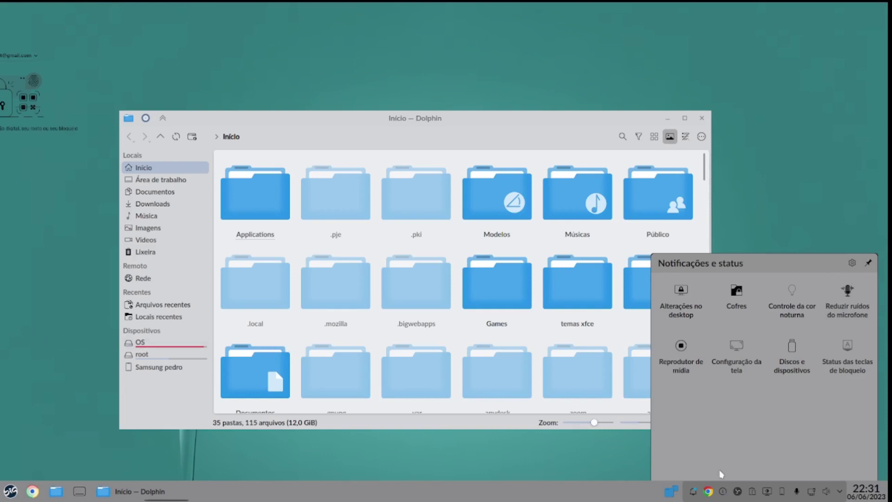
click(767, 491)
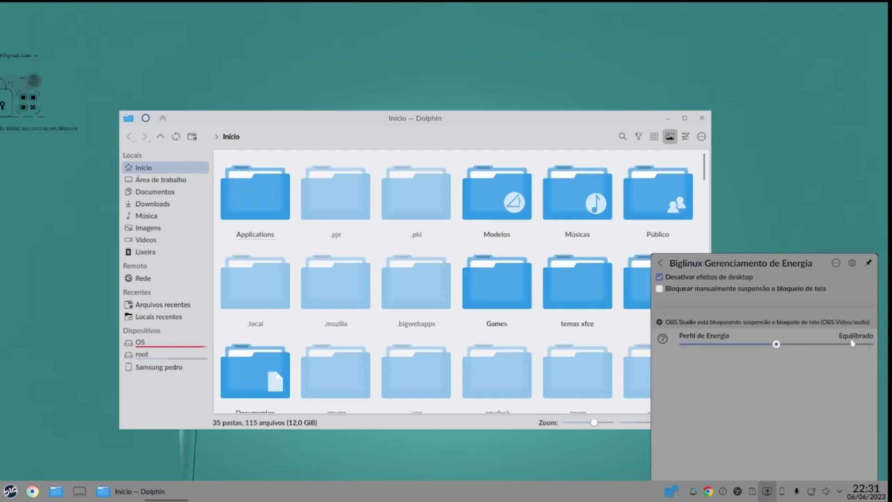
click(659, 278)
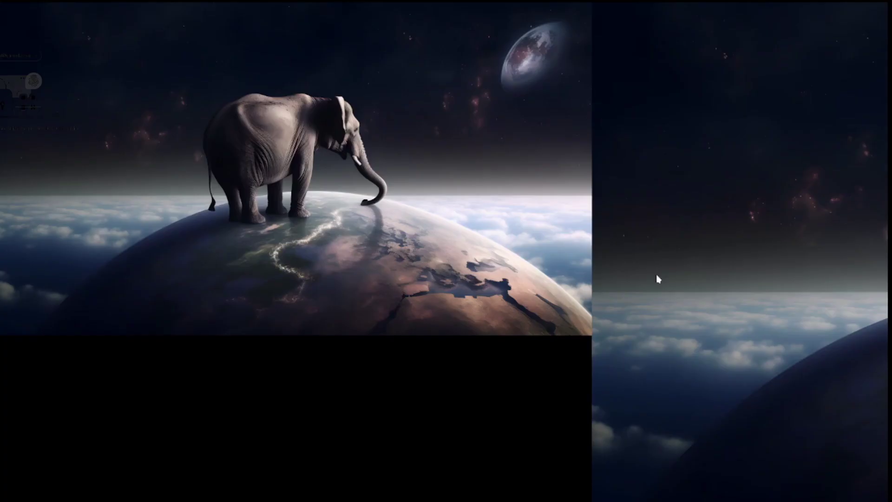
drag(508, 119, 435, 97)
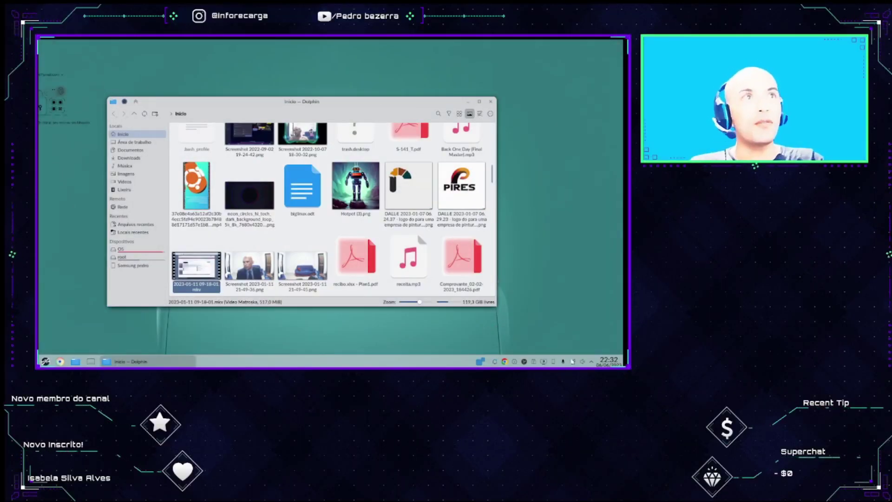
- Turn "Desativar efeitos de desktop" back on and move the file manager window to compare its behaviour
click(544, 362)
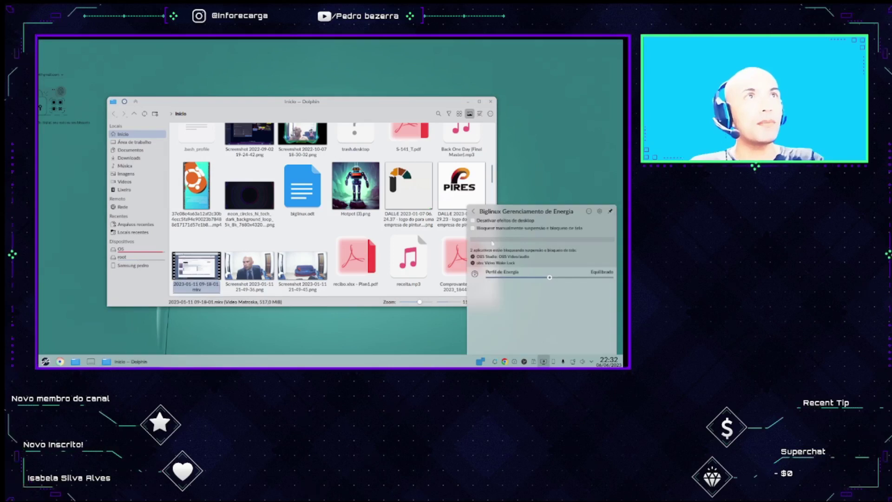
click(473, 222)
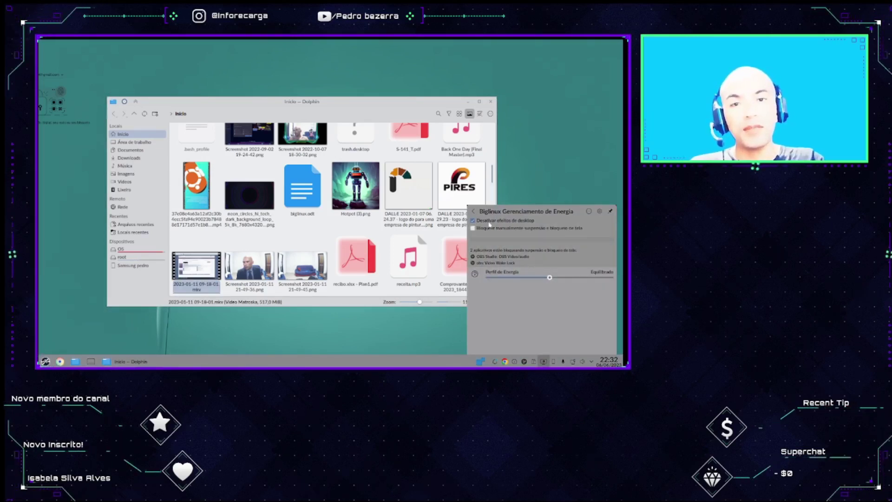
drag(348, 108, 325, 127)
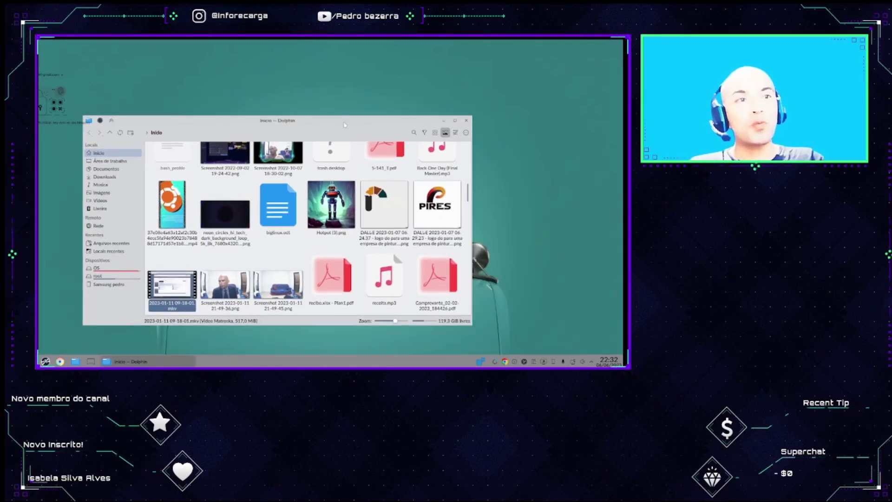
- View the Área de trabalho folder in the file manager and close the window
click(125, 160)
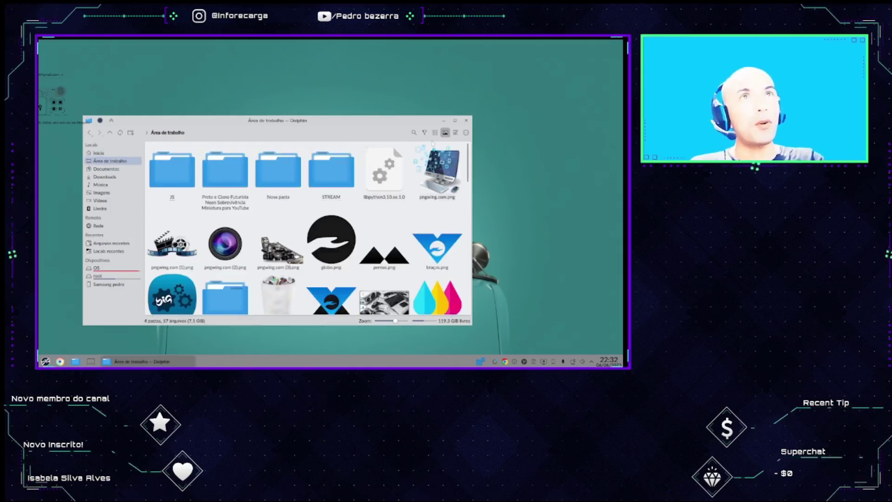
click(466, 121)
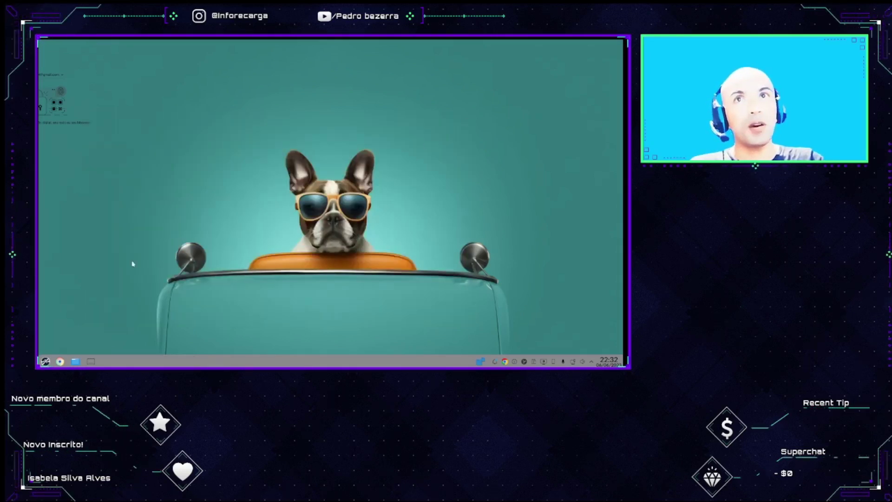
- Minimize and restore all windows from the desktop several times, and close the reopened file manager
click(45, 361)
click(94, 365)
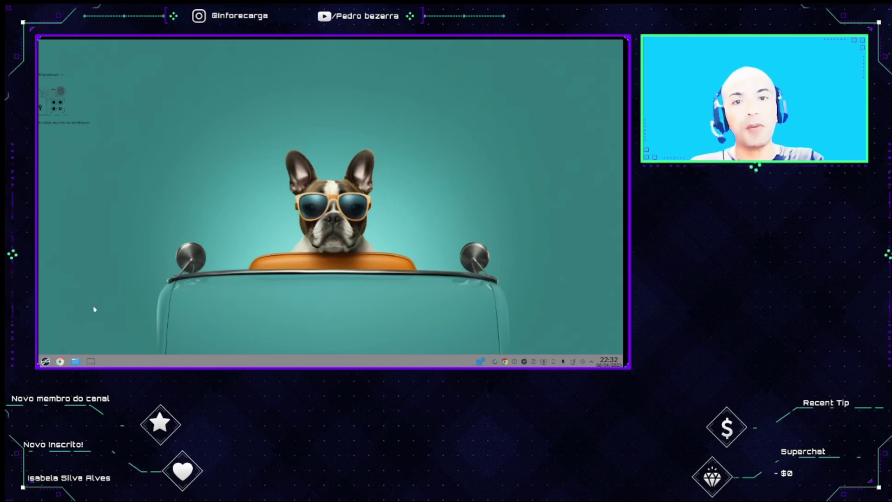
click(91, 362)
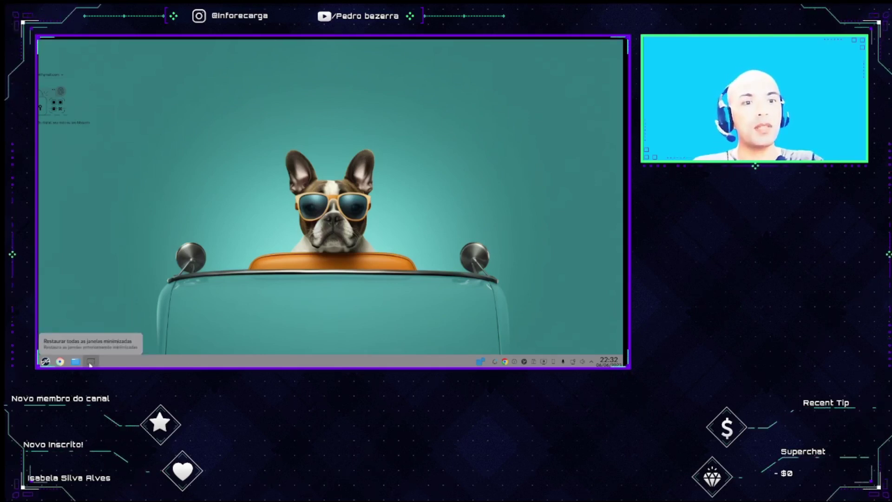
click(91, 361)
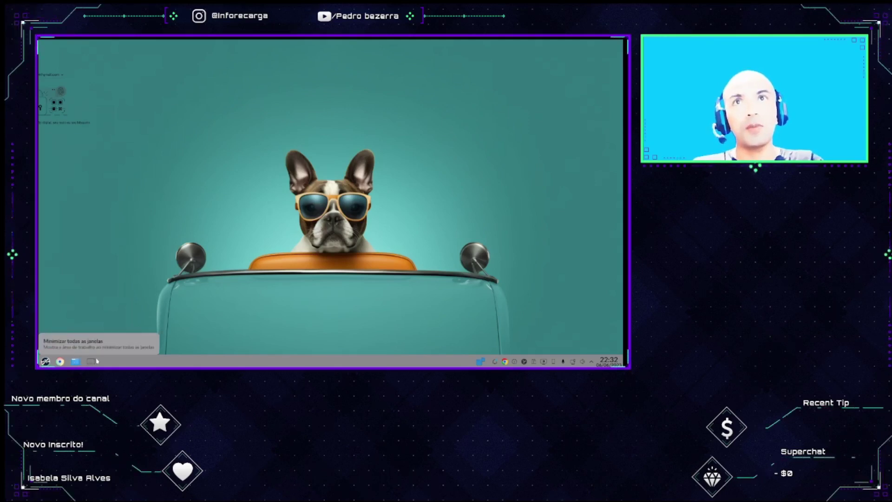
click(91, 362)
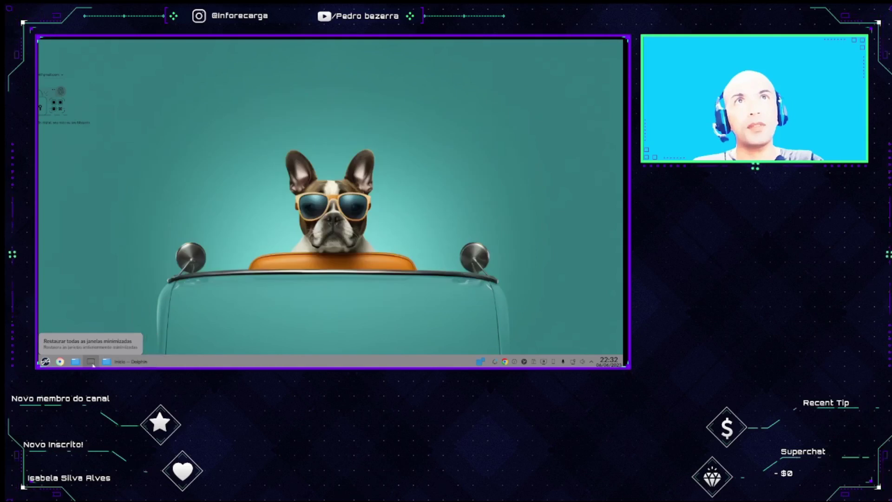
click(91, 362)
key(alt+F4)
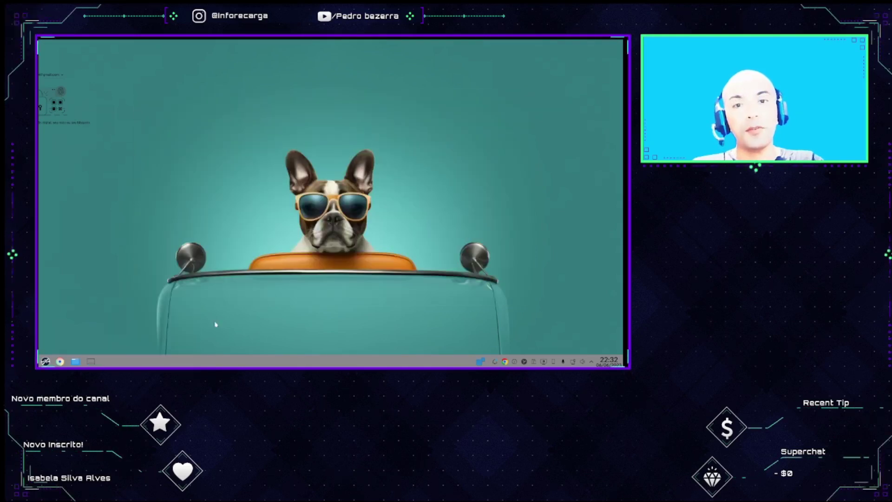
- Open Temas, desktop e ajustes from the Central de Controle and look through the available themes
click(45, 361)
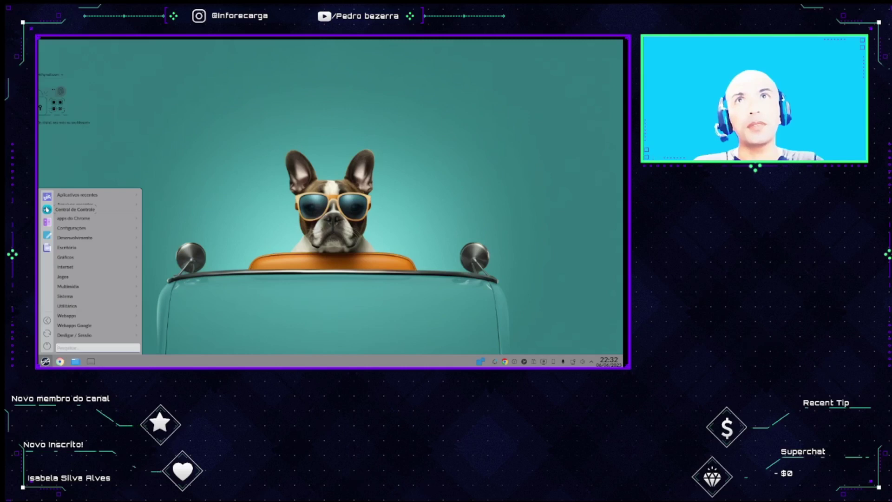
click(47, 210)
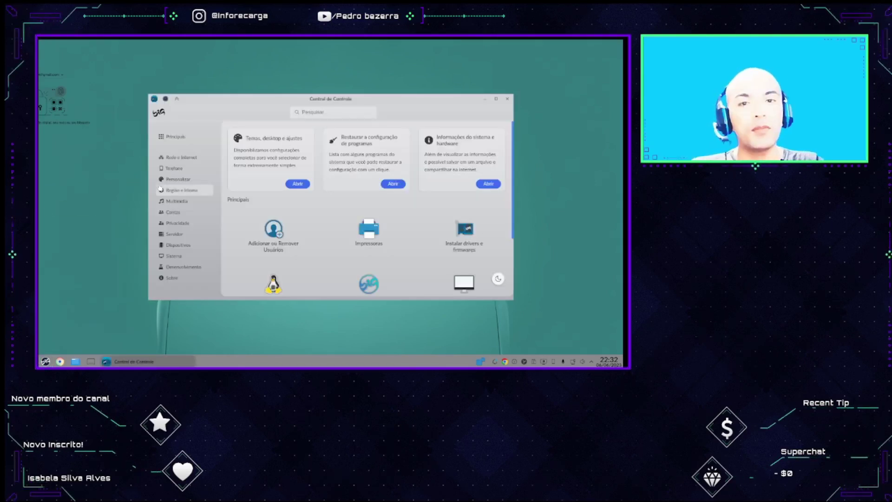
text(4)
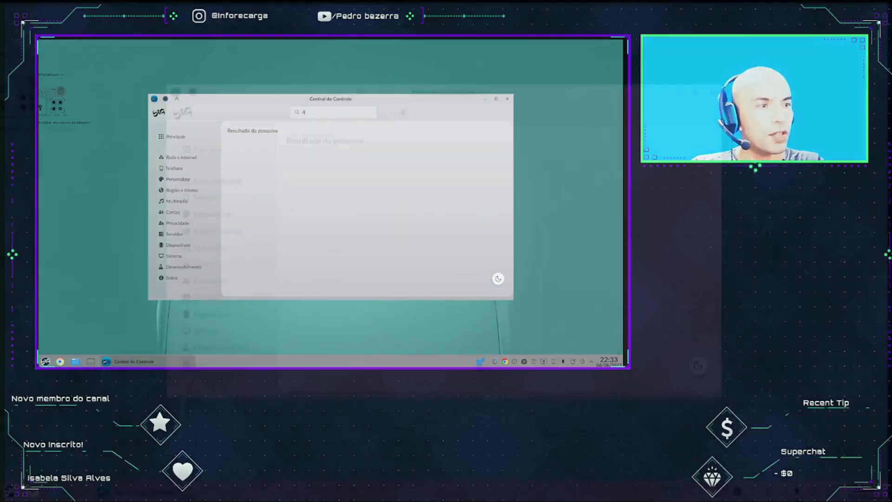
key(BackSpace)
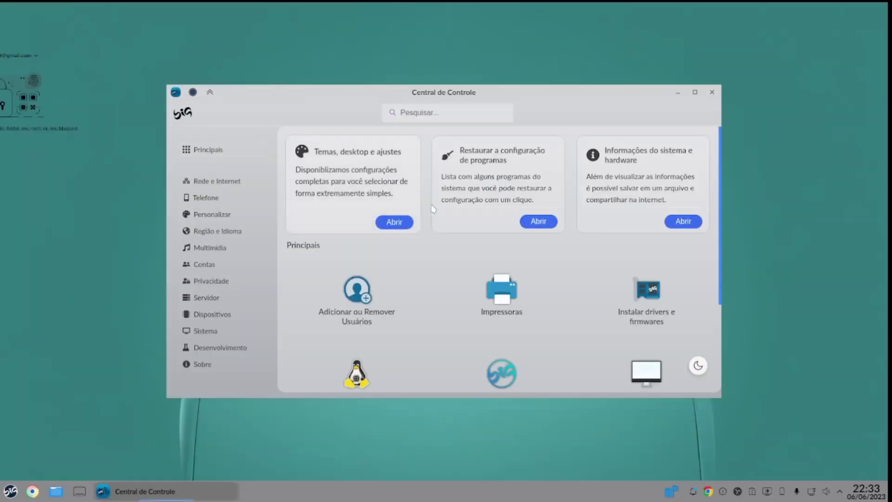
click(393, 222)
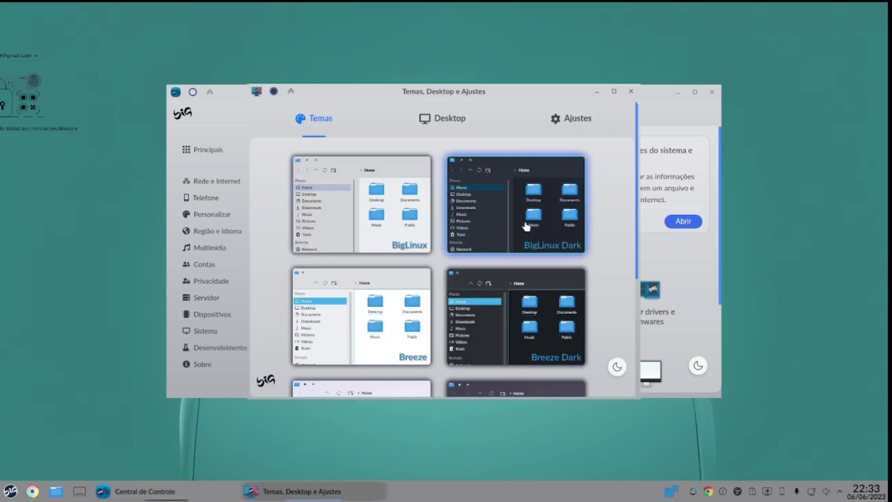
scroll(498, 227, down, 4)
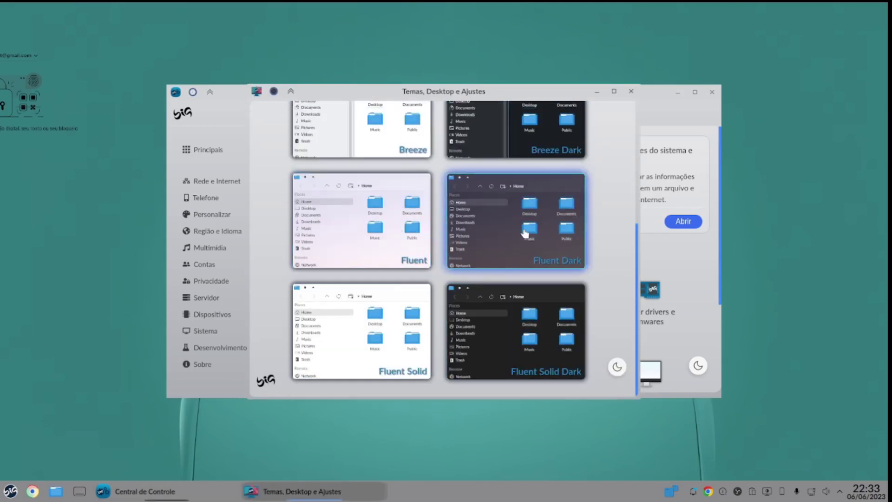
scroll(495, 270, up, 2)
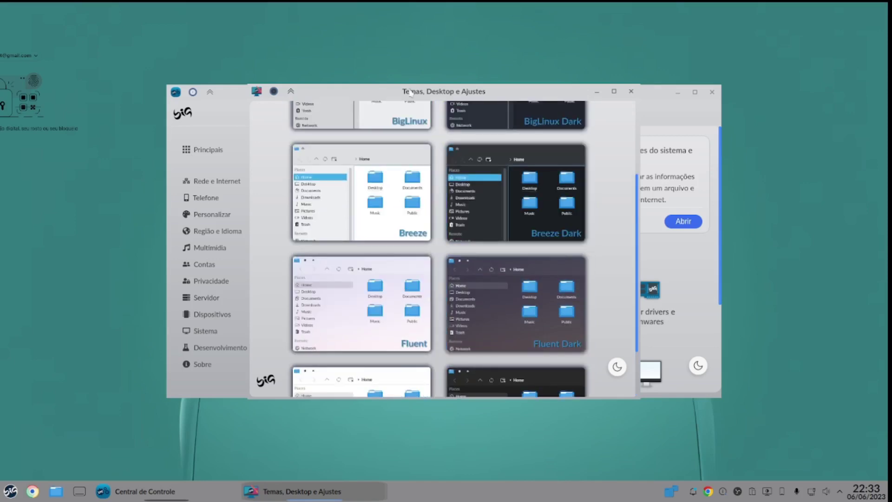
- Re-enable the desktop effects by unticking "Desativar efeitos de desktop", moving the themes window before and after to compare
mouse_move(436, 93)
mouse_down()
mouse_move(329, 117)
mouse_move(437, 101)
mouse_up()
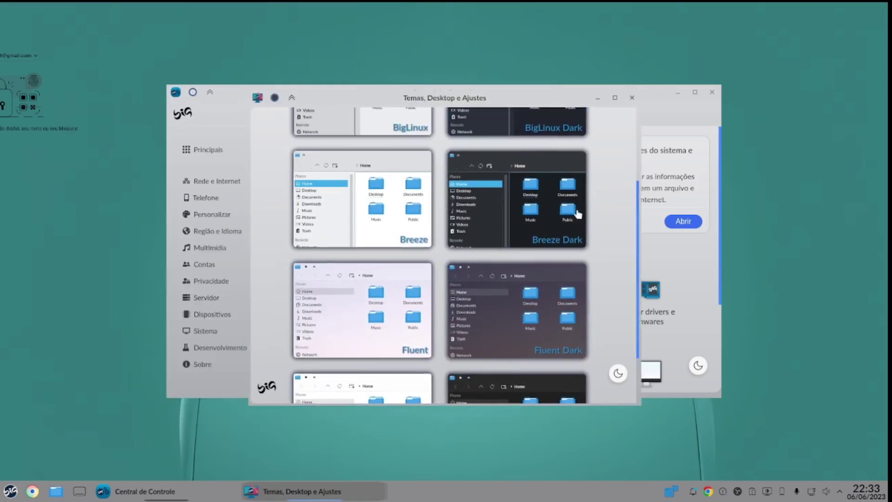
click(765, 494)
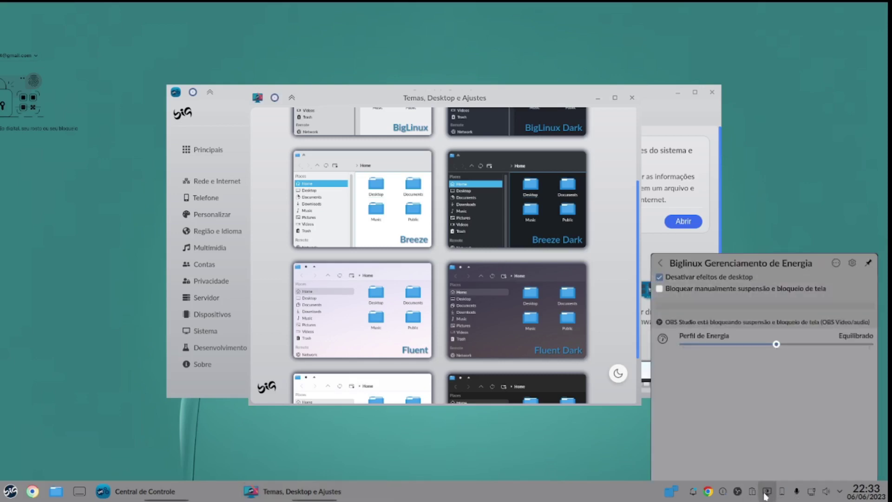
click(660, 277)
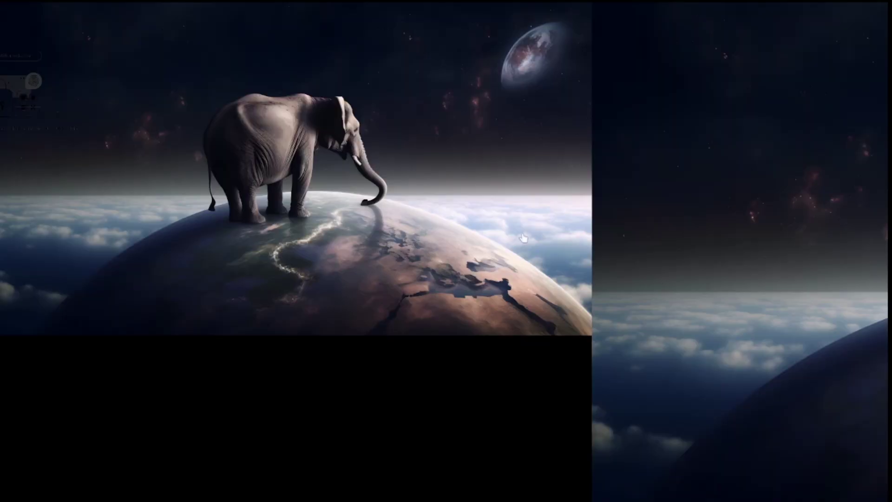
drag(432, 93, 364, 81)
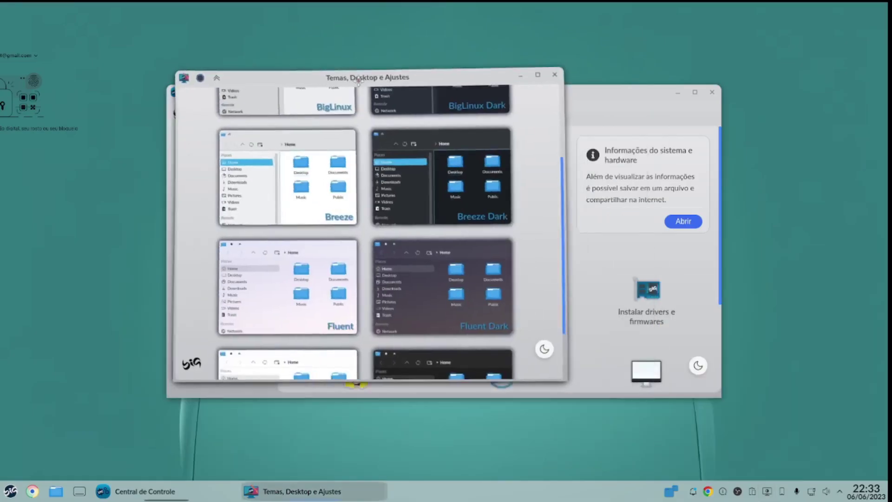
- Apply the Fluent Dark theme twice, dismissing the session restart notice each time
click(421, 269)
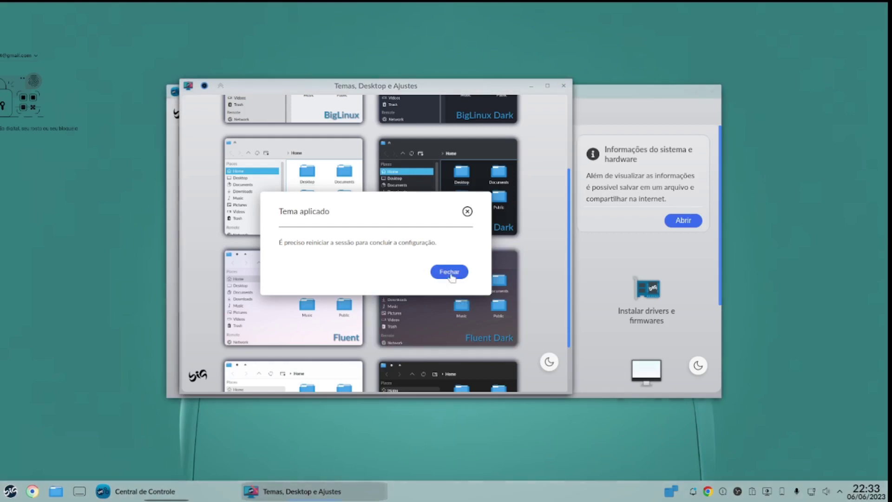
click(448, 271)
drag(392, 89, 494, 69)
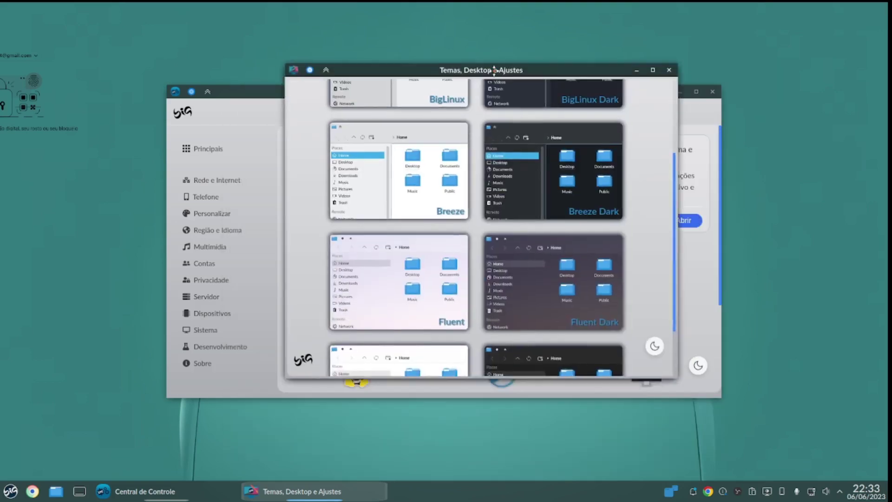
click(538, 297)
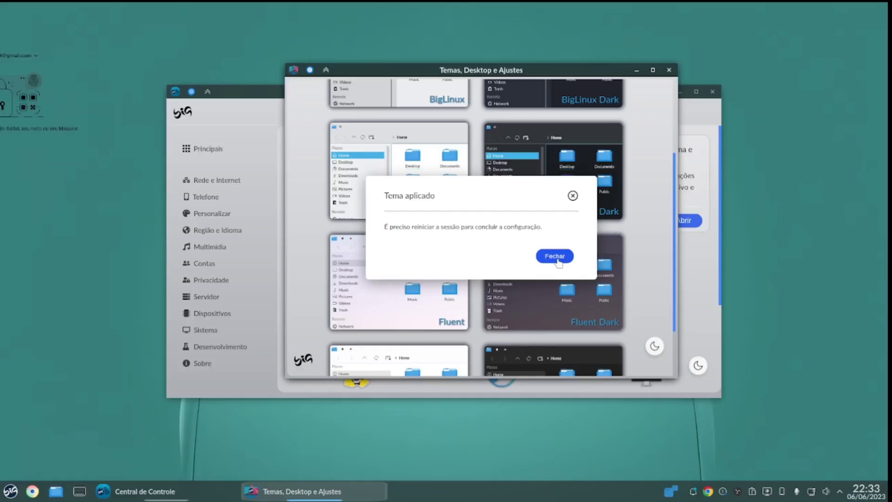
click(558, 261)
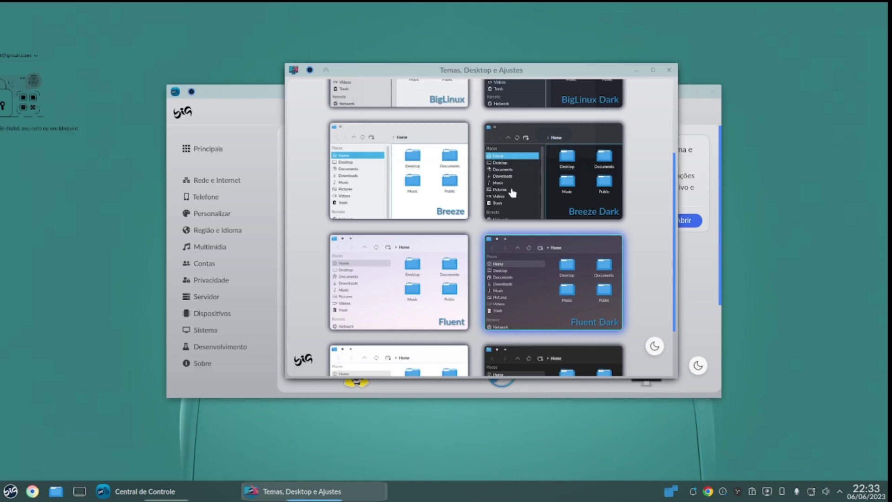
- Check the desktop effects option in Biglinux Gerenciamento de Energia and move the themes window to test the effects
click(767, 491)
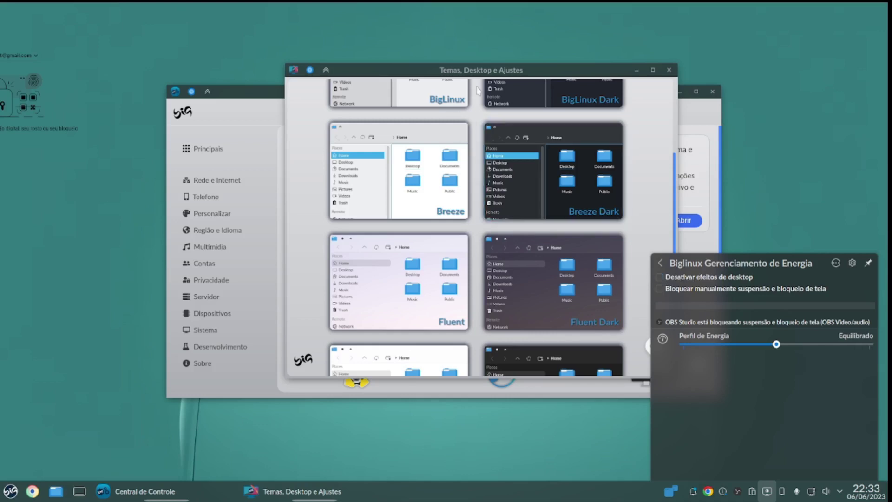
drag(490, 73, 446, 82)
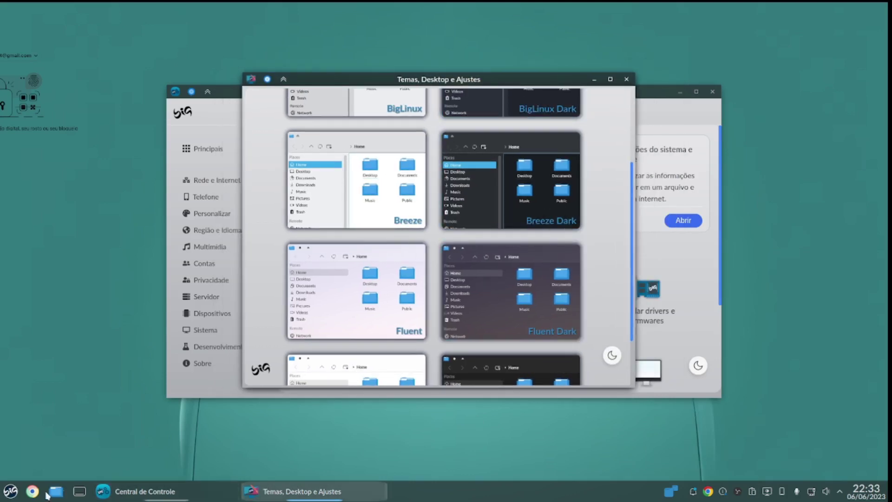
- Apply the Modern desktop layout, restoring its earlier personalization, and close the session restart notice
click(10, 491)
click(10, 491)
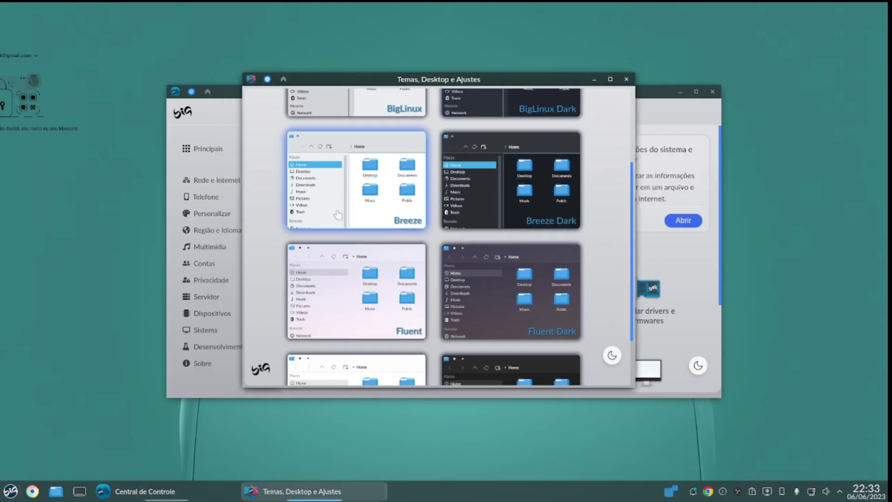
scroll(368, 289, up, 3)
scroll(368, 289, up, 2)
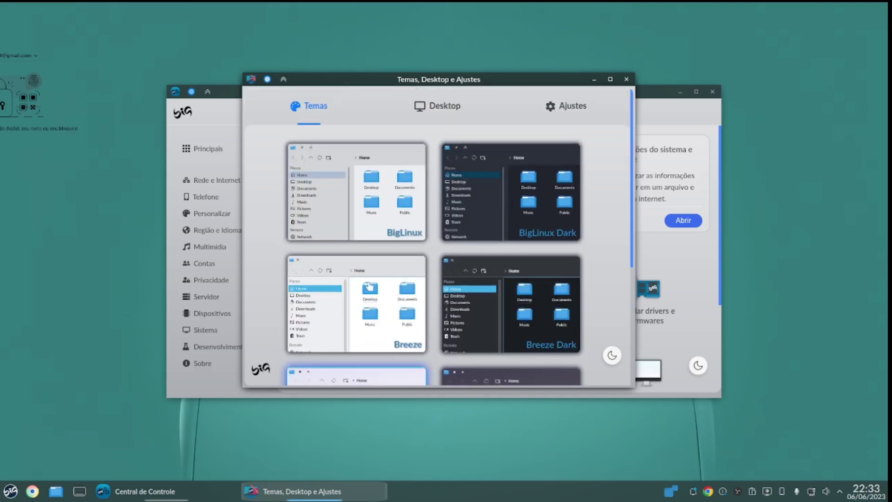
click(433, 106)
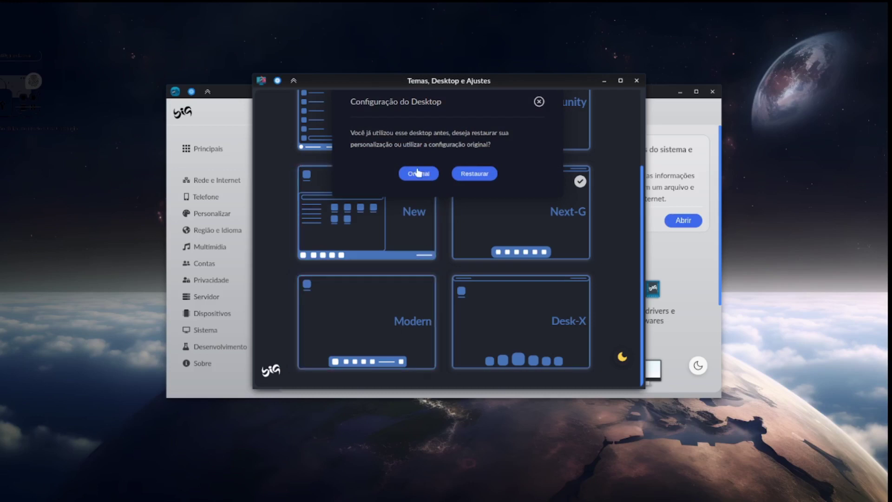
click(470, 175)
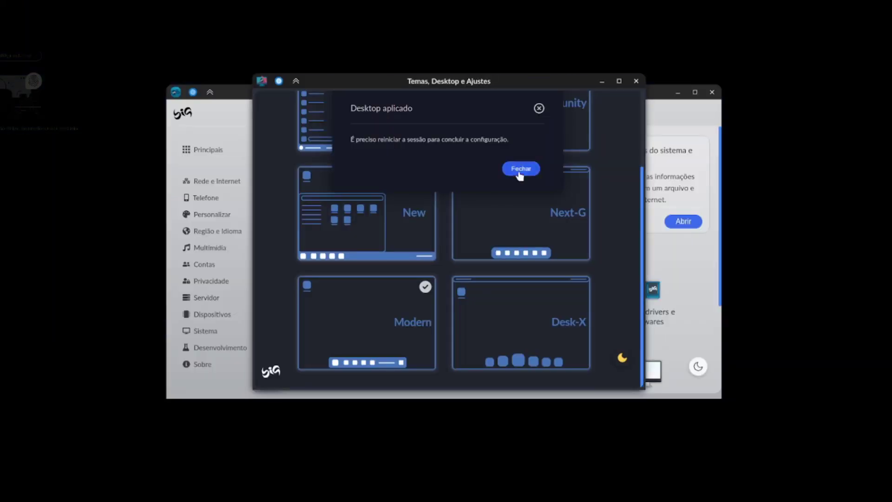
click(520, 170)
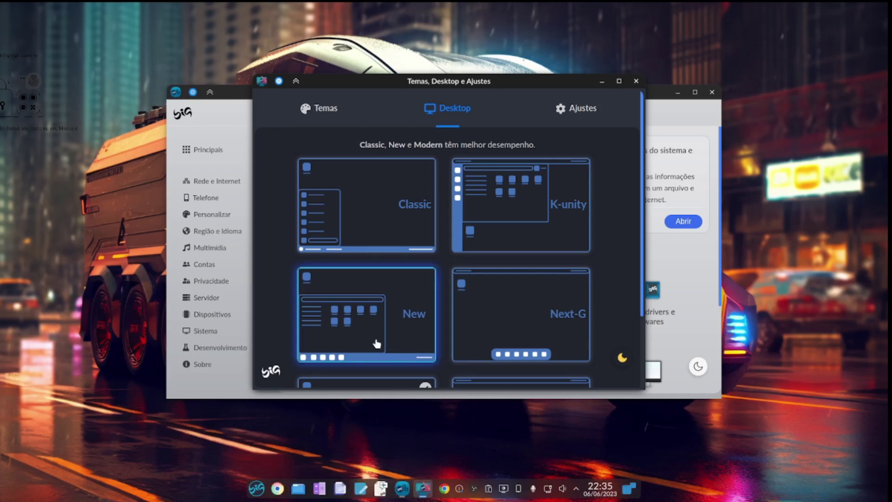
- Make the Modern layout's application menu narrower, browse its categories and try its search with 324
click(250, 489)
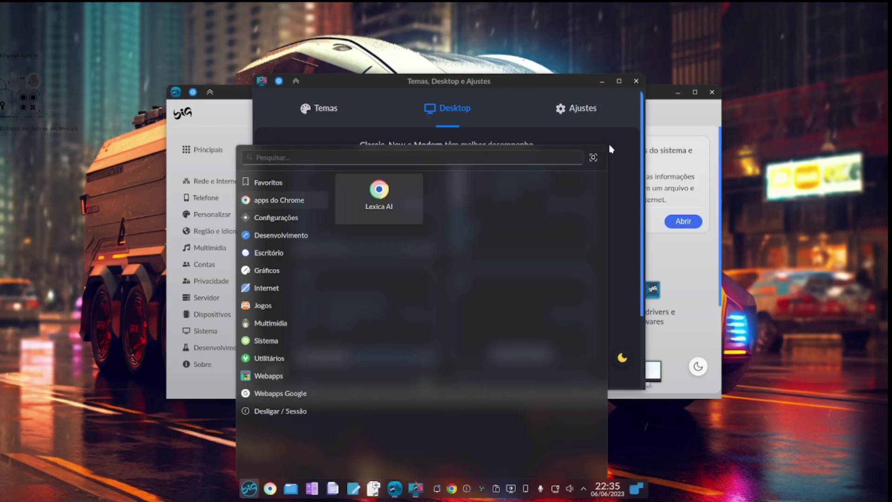
drag(610, 144, 505, 157)
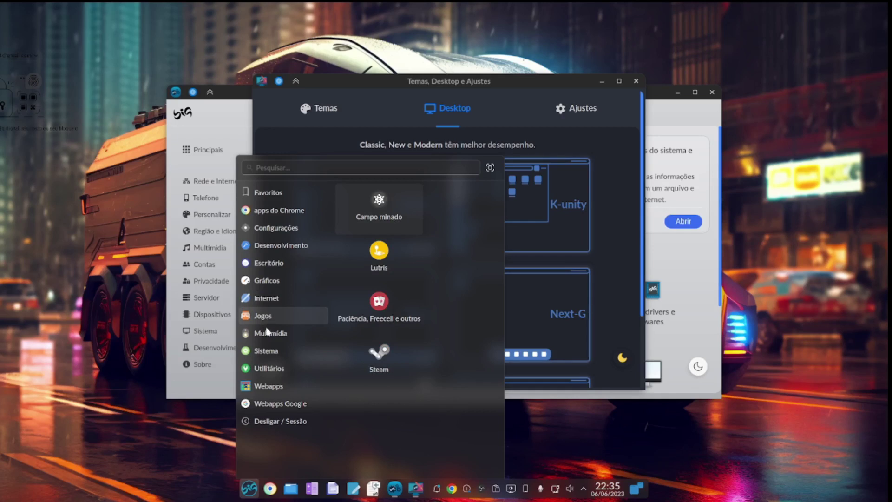
text(so)
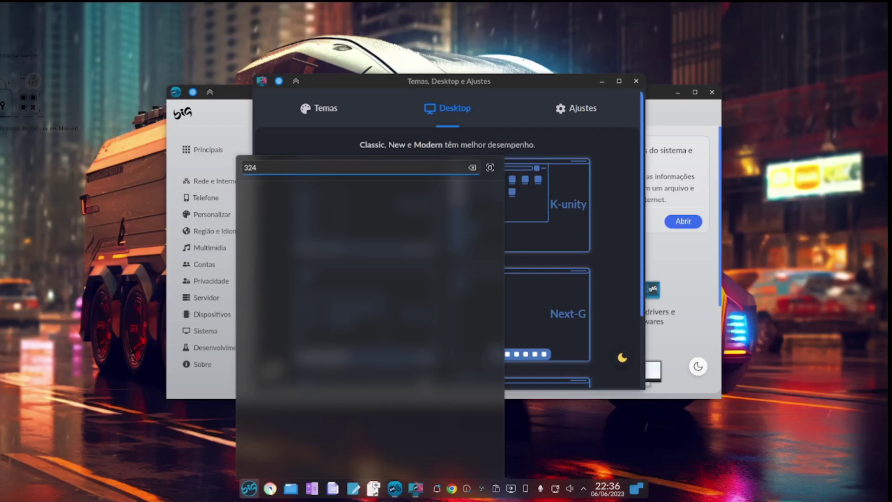
click(203, 361)
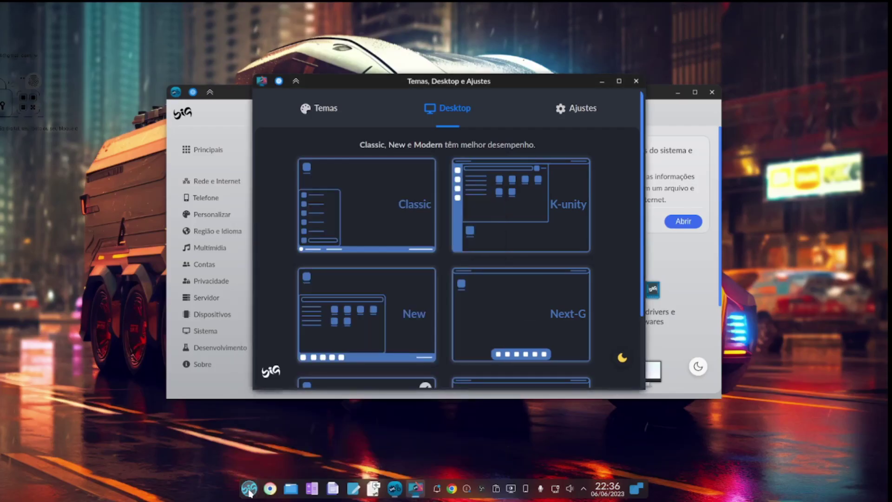
click(202, 361)
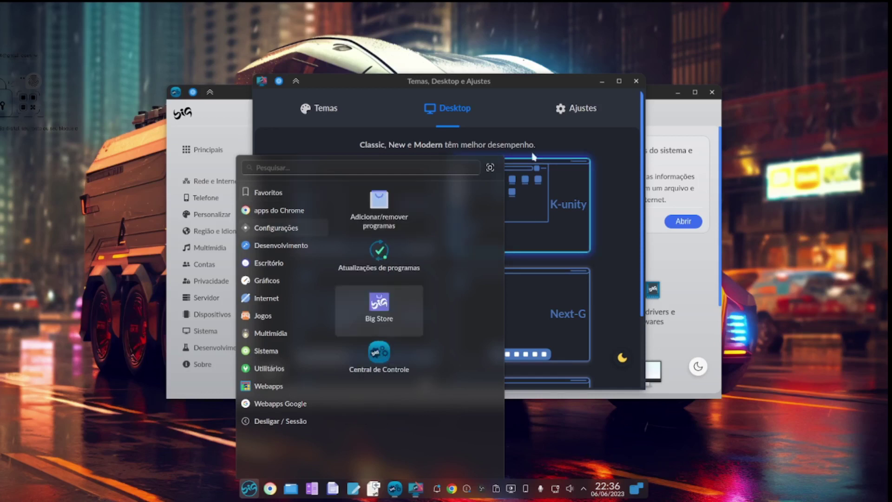
- Toggle "Ativar o NumLock ao ligar o sistema" in the Ajustes options, entering the account password to authorize it
click(517, 110)
click(574, 110)
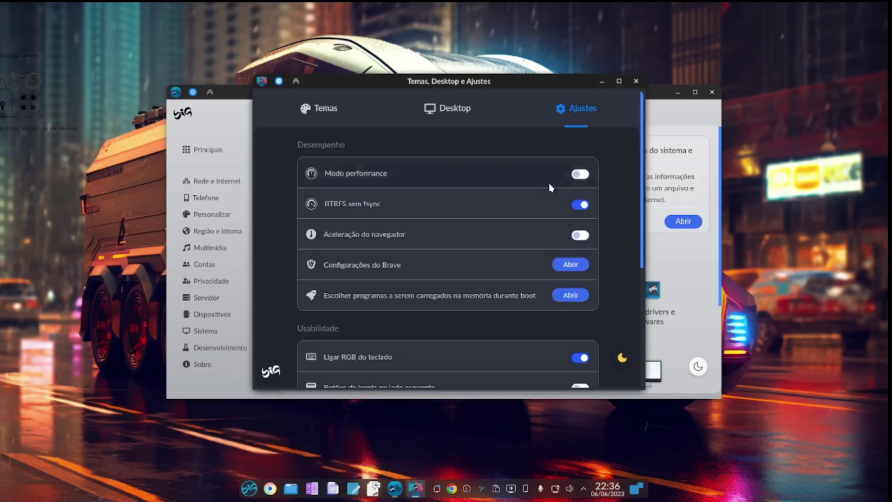
scroll(492, 287, down, 5)
drag(480, 83, 489, 107)
click(590, 384)
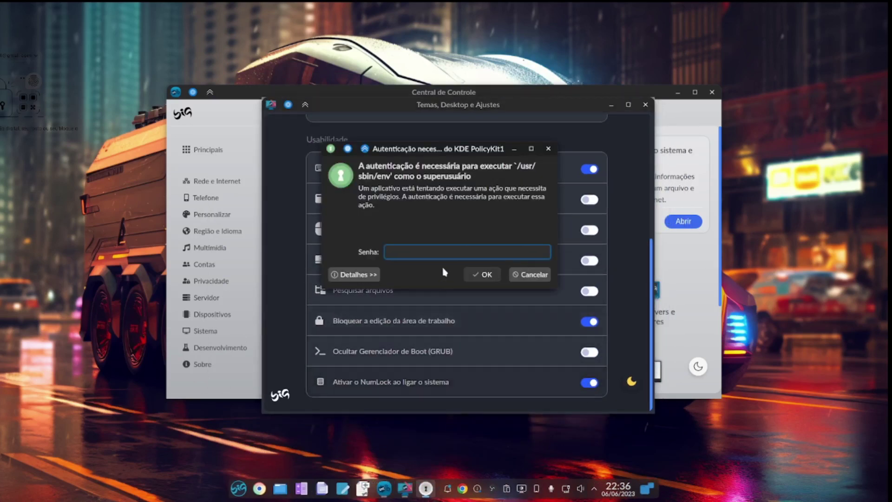
text(****)
key(Return)
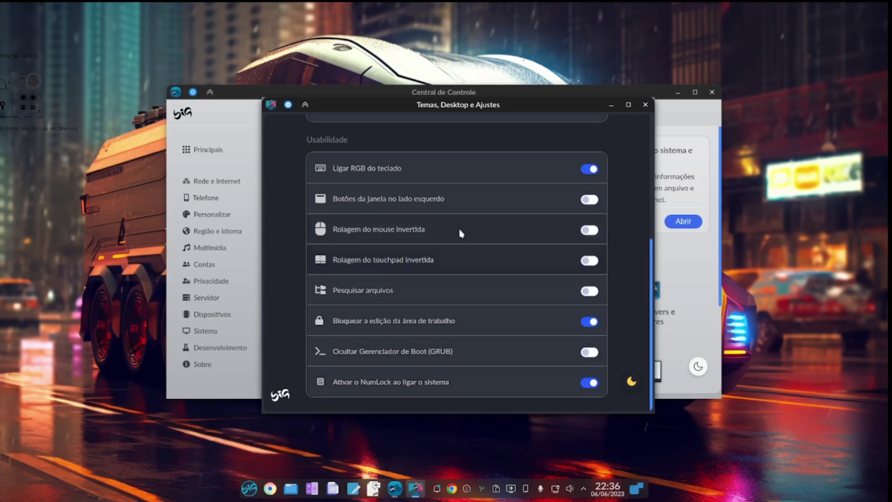
- Toggle "Ligar RGB do teclado" off and back on, and close the themes window
click(591, 171)
click(584, 175)
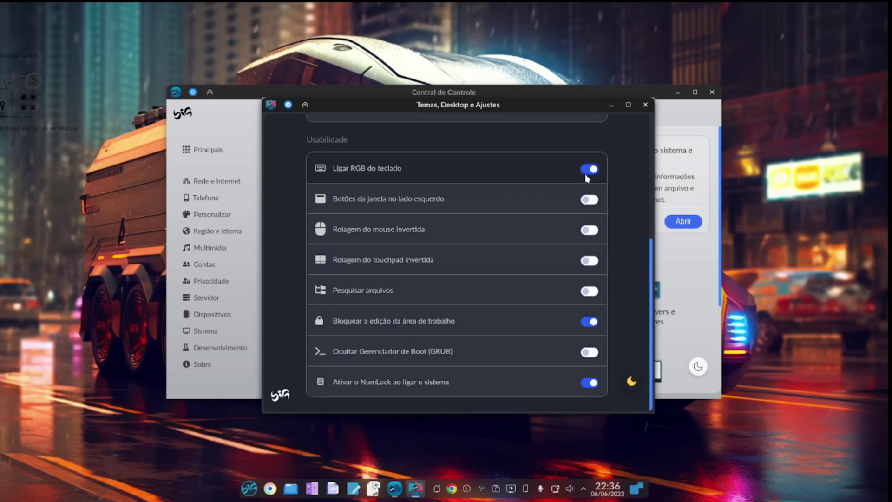
scroll(587, 179, up, 5)
click(645, 105)
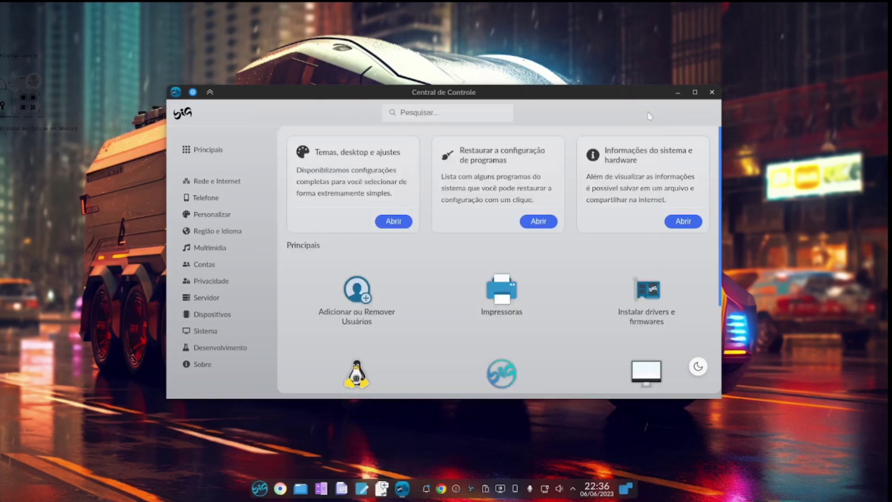
- Open Introdução ao BigLinux from the Central de Controle and advance to the default browser page
scroll(631, 163, down, 3)
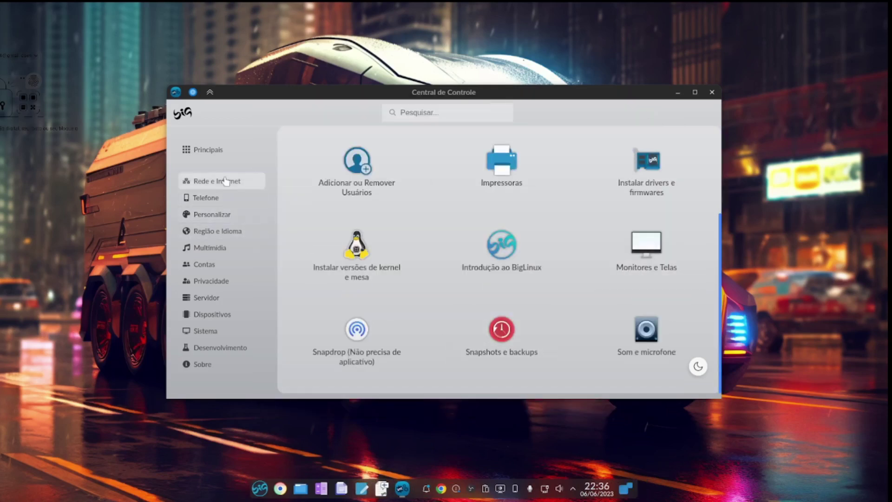
click(501, 257)
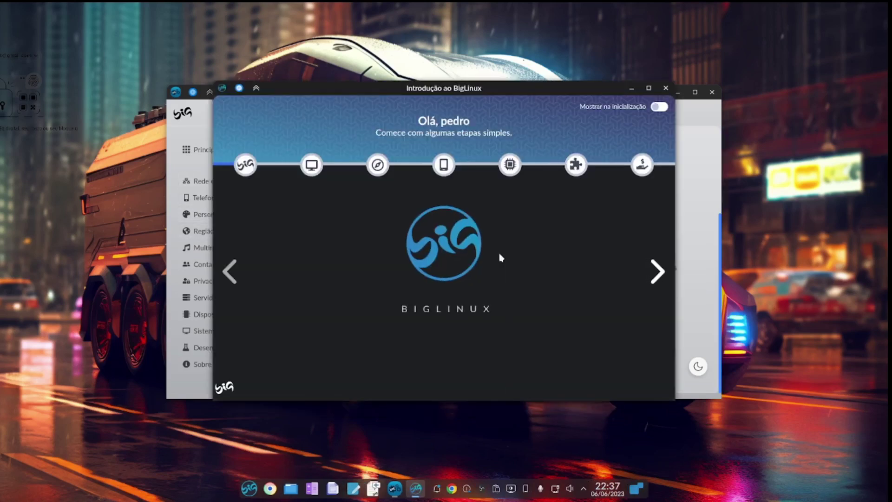
click(655, 274)
click(655, 273)
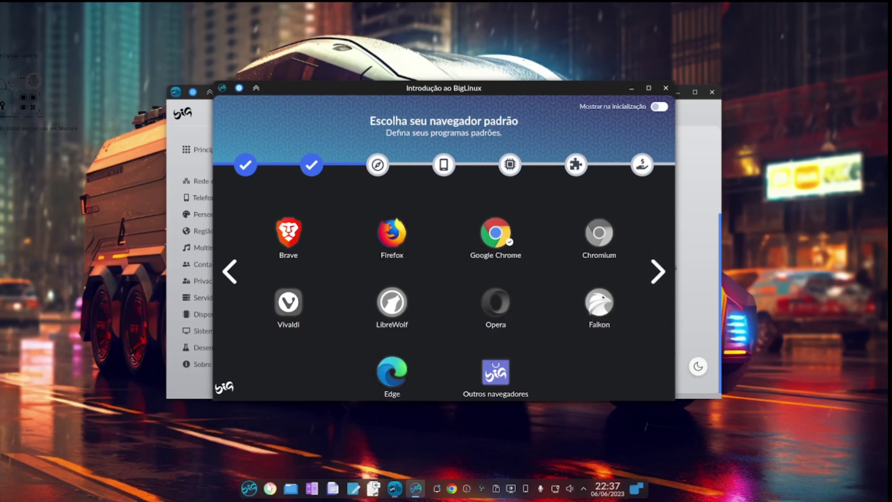
- Launch Edge by searching the application menu for "edg", maximize and restore its window, and reposition it
click(253, 489)
text(ed)
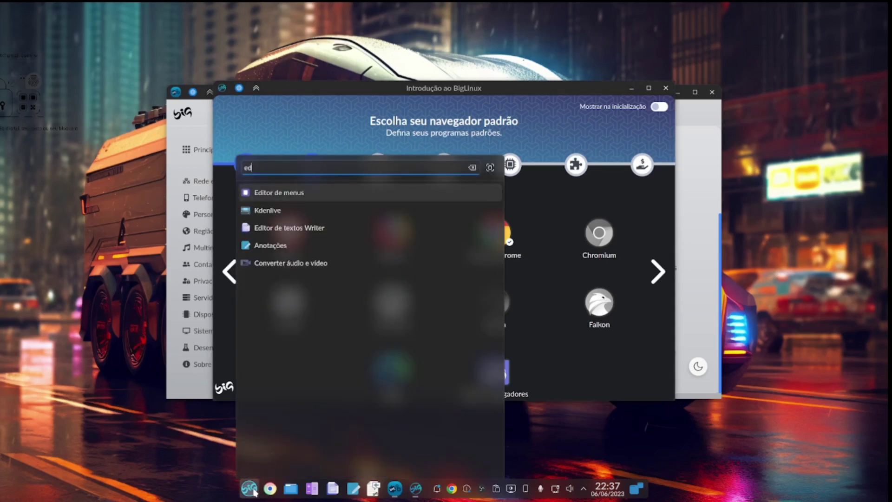
text(g)
key(Return)
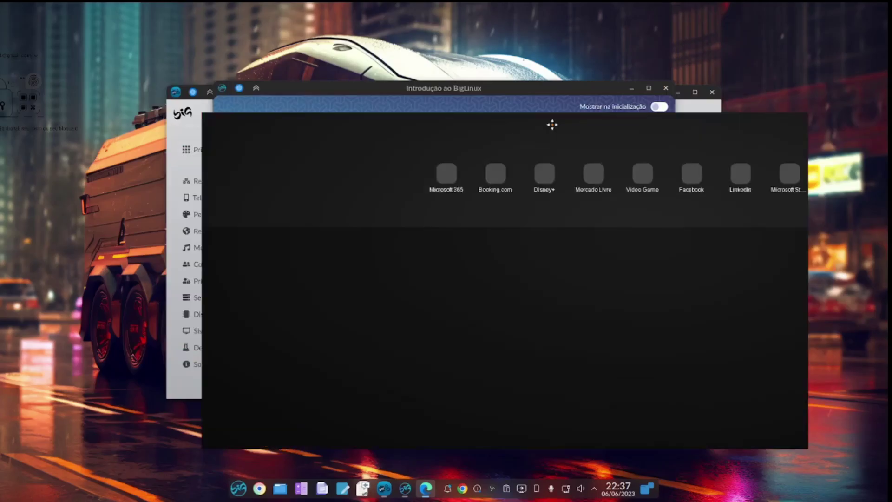
double_click(533, 91)
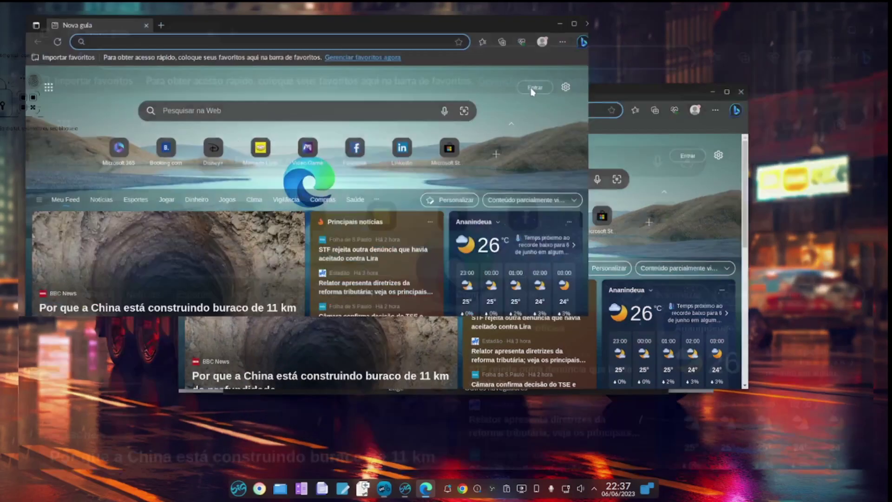
drag(584, 7, 583, 81)
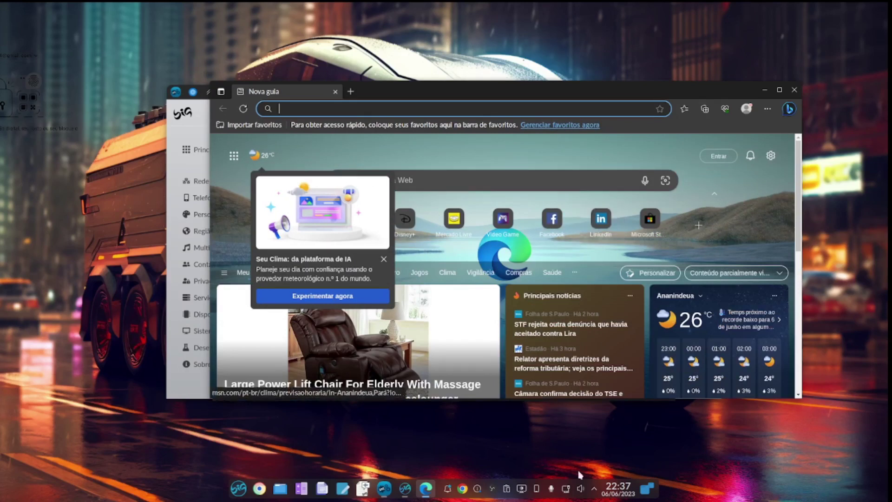
- Disable the desktop effects and re-enable them, moving the Edge window each time to compare
click(522, 493)
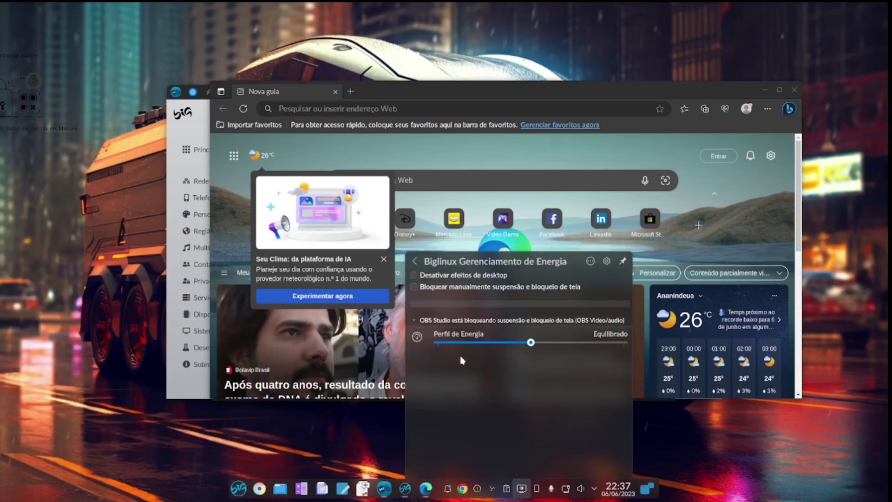
click(414, 275)
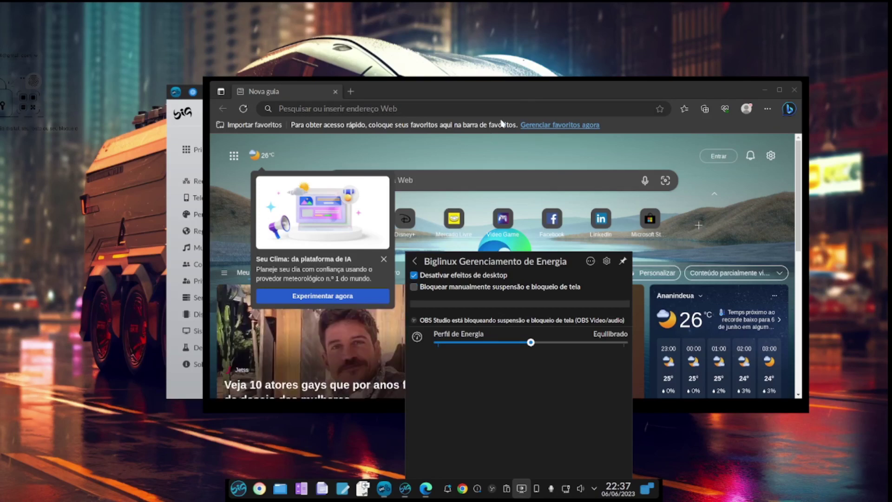
click(546, 96)
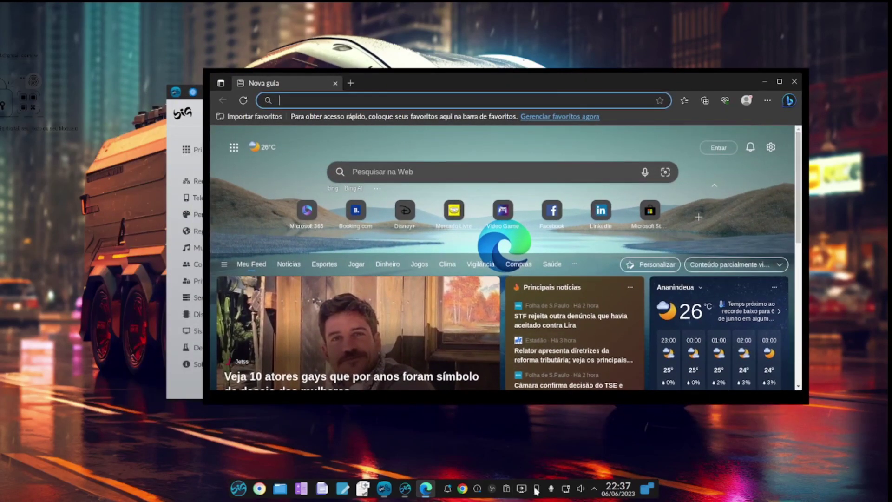
click(521, 489)
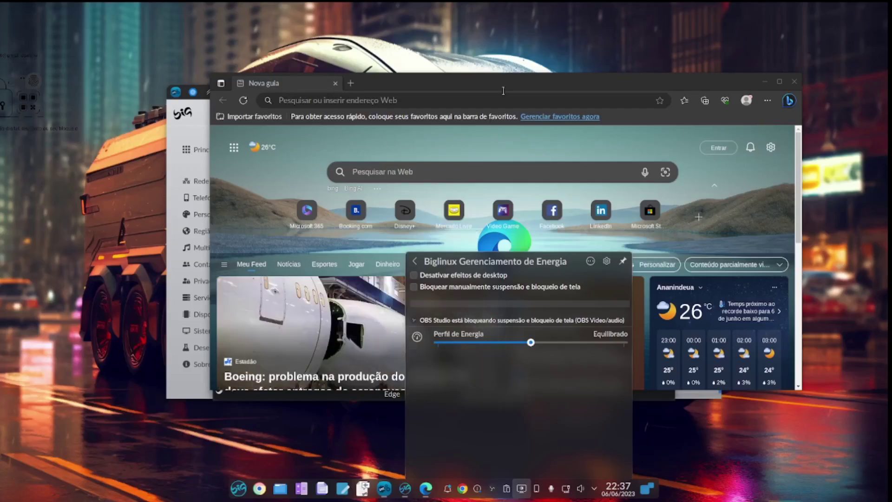
click(505, 86)
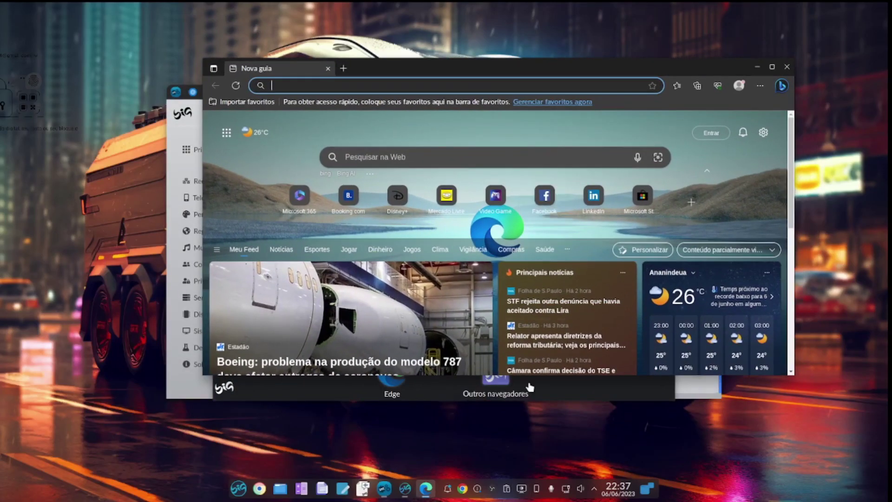
- Return to the Central de Controle and reopen Temas, desktop e ajustes
click(384, 488)
scroll(377, 187, up, 4)
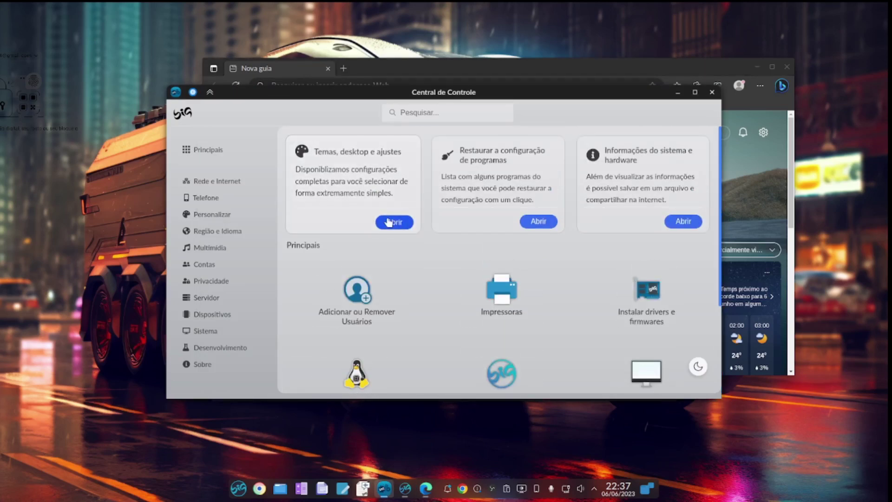
click(391, 222)
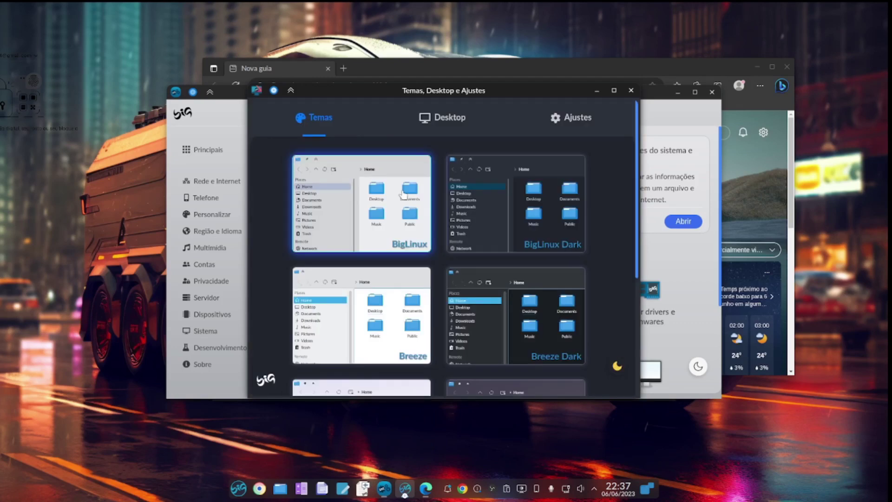
- Move the themes window around, maximize it and restore it to test the desktop effects
click(510, 218)
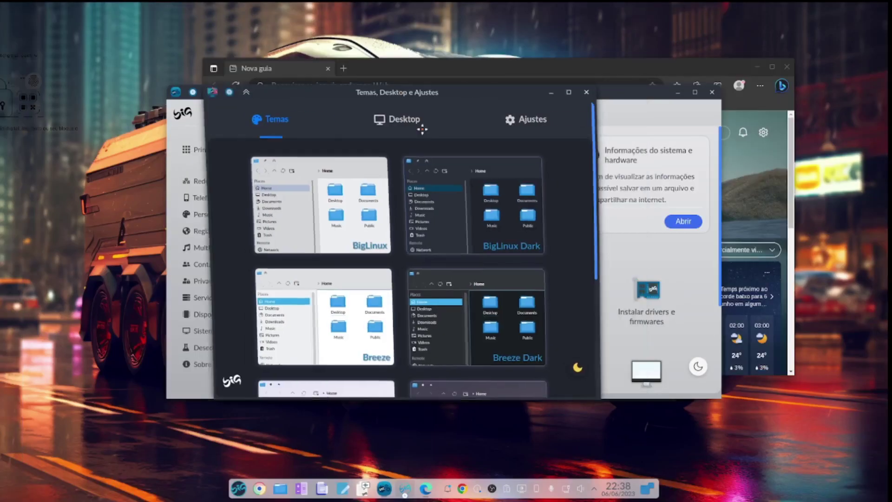
drag(477, 96, 575, 124)
double_click(563, 116)
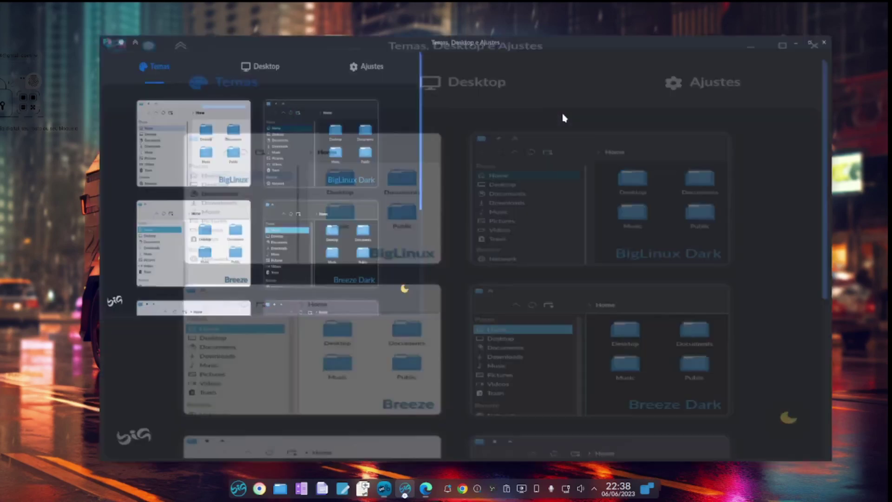
double_click(535, 10)
- Apply the New desktop layout with its original configuration
click(579, 120)
click(493, 120)
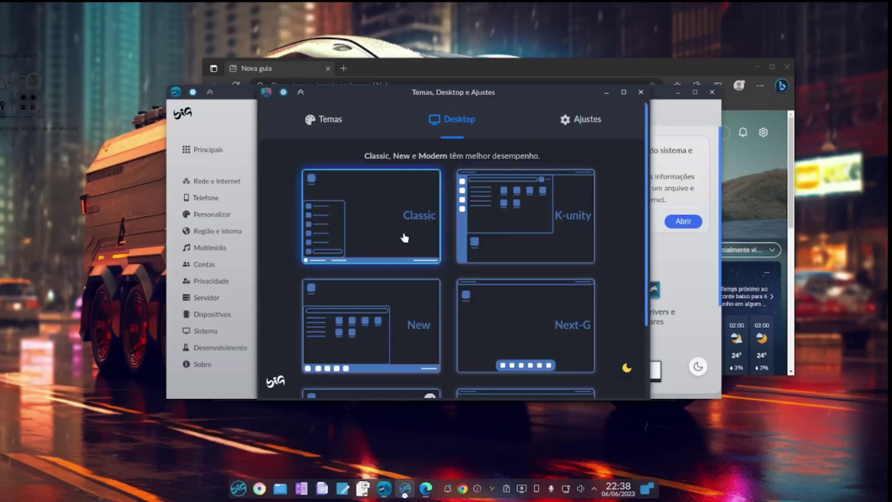
scroll(439, 334, down, 3)
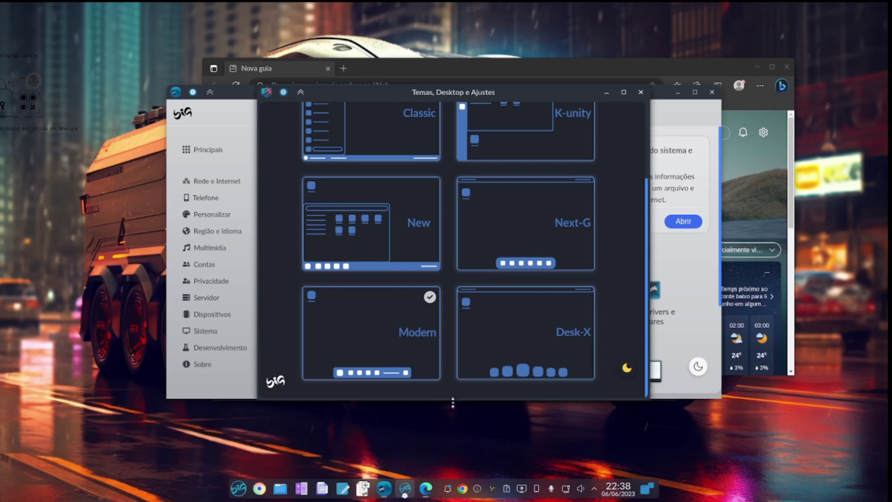
click(395, 247)
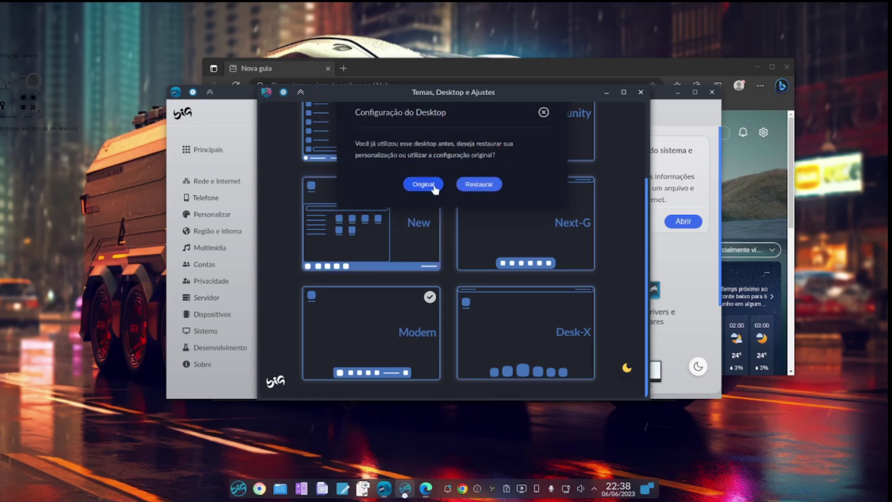
click(434, 185)
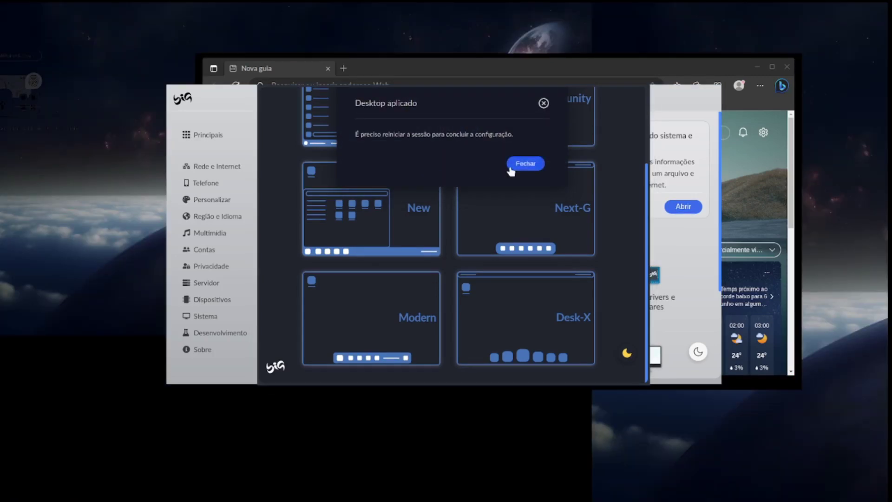
- Dismiss the desktop-applied notice and clear the themes and Central de Controle windows off the desktop
click(514, 168)
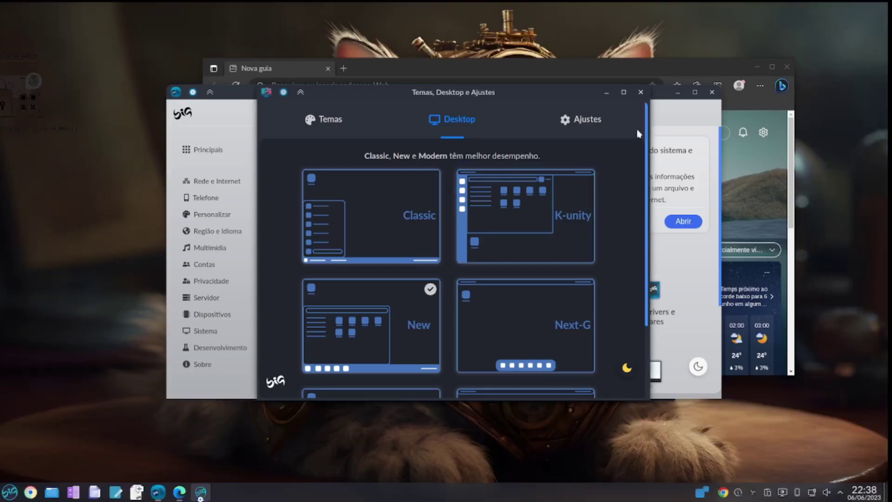
click(606, 94)
click(712, 92)
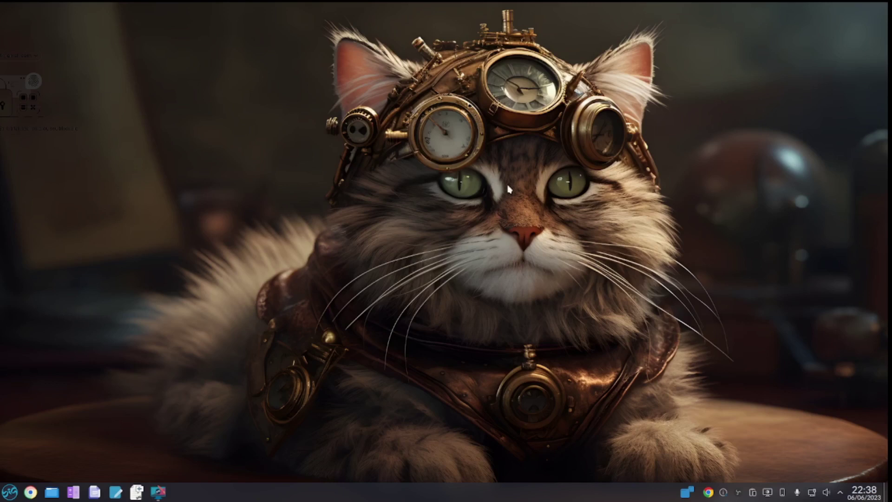
- Open the desktop wallpaper settings, try the clean art7 image and move the dialog aside to see it
right_click(410, 174)
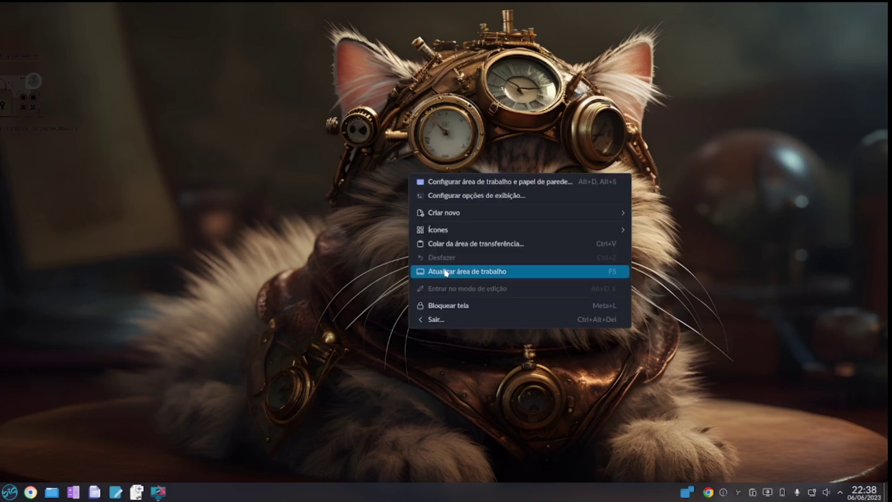
click(472, 186)
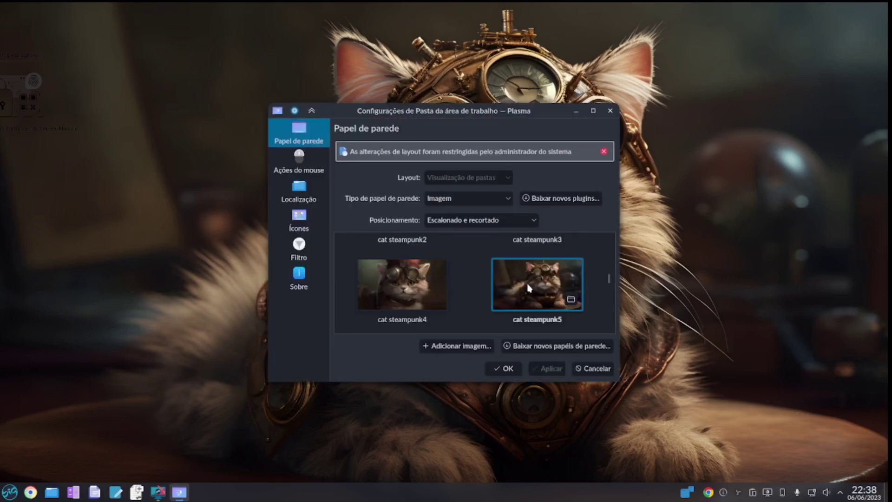
scroll(529, 288, down, 10)
scroll(528, 288, down, 4)
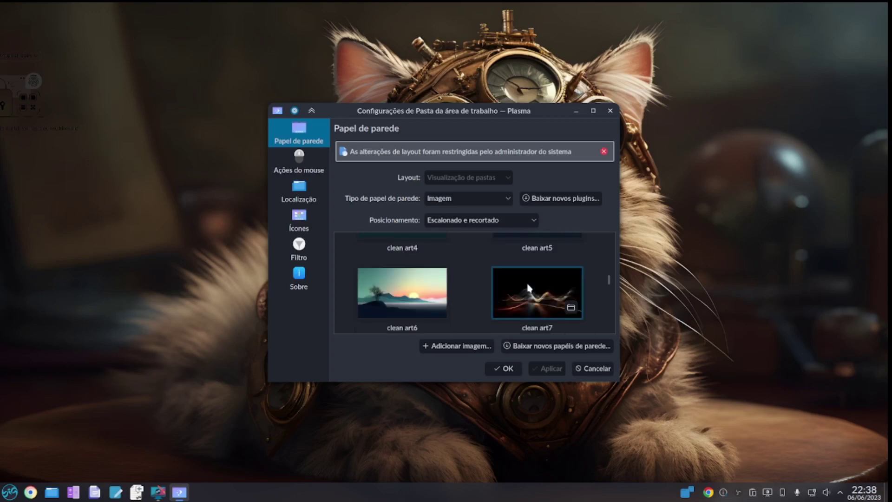
click(534, 284)
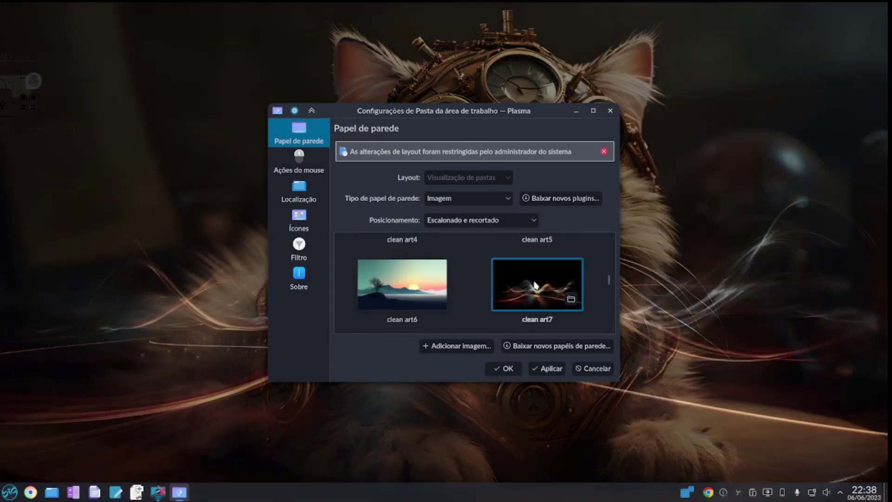
drag(491, 114, 0, 108)
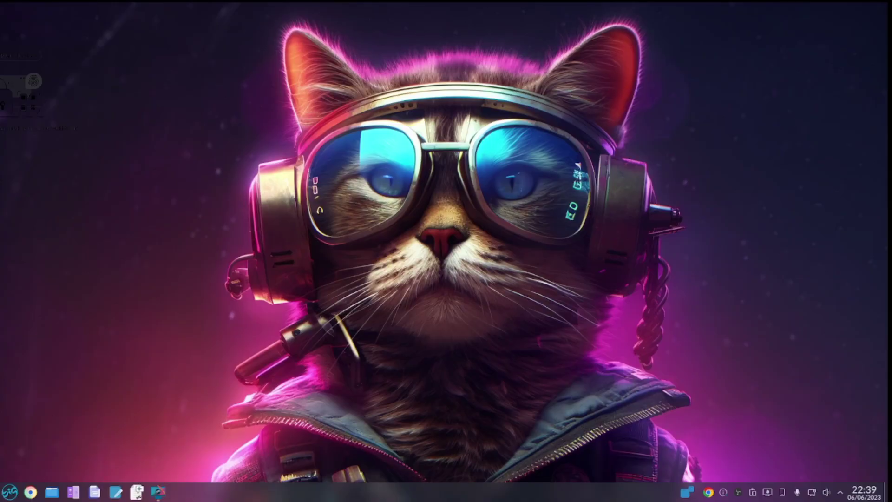
- Launch qpwgraph from the Multimídia applications and maximize its window
click(12, 494)
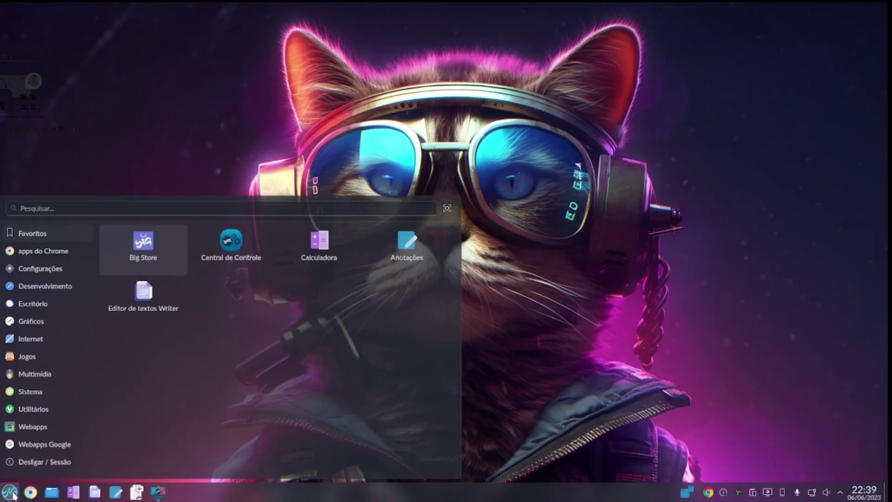
mouse_move(32, 412)
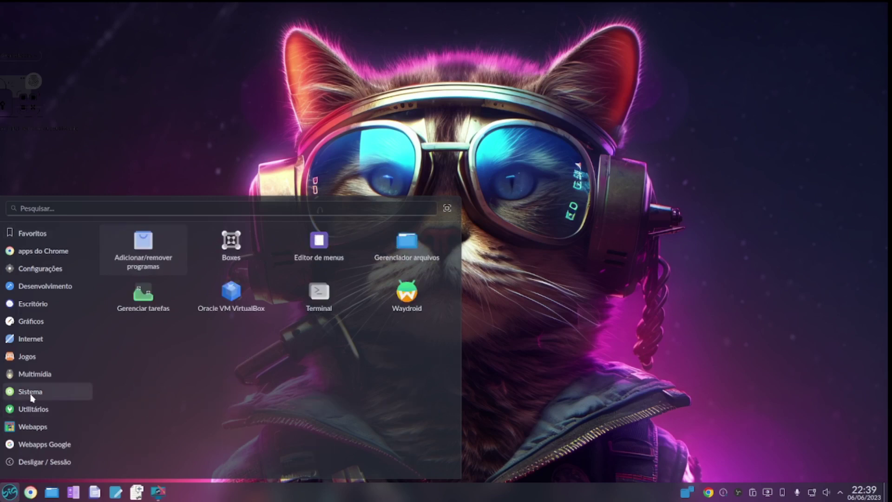
mouse_move(31, 378)
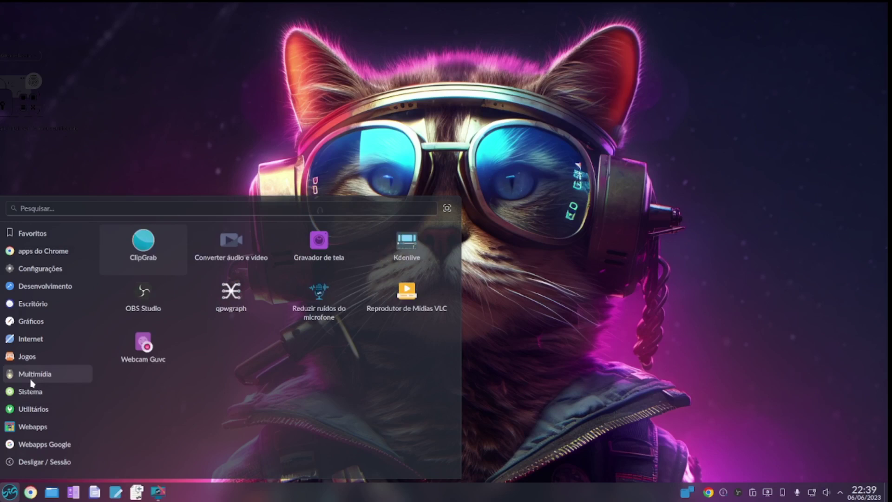
click(234, 295)
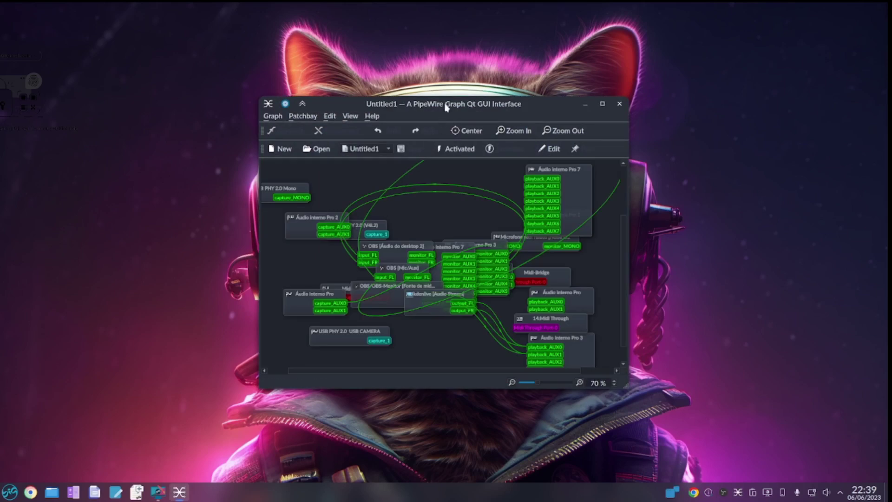
drag(458, 93, 473, 5)
double_click(476, 16)
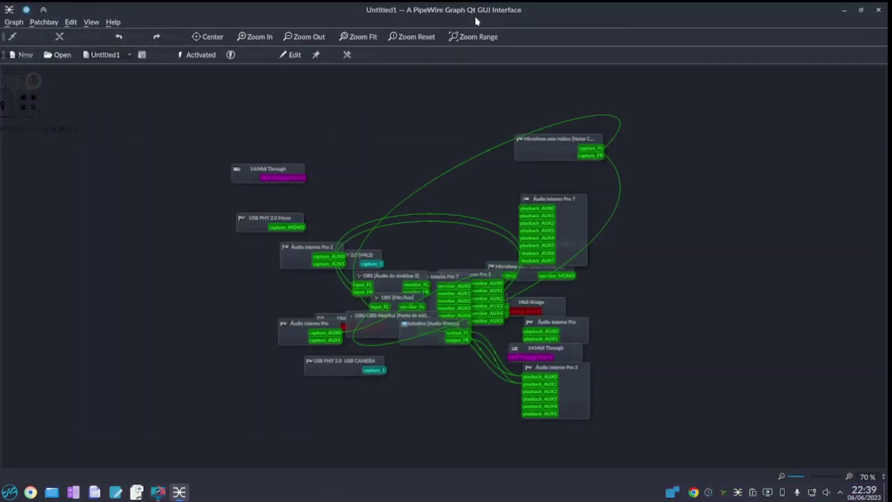
- Spread out the Áudio Interno Pro 2, Midi Through, USB PHY 2.0, OBS desktop audio and Áudio Interno Pro 7 playback nodes in the graph
drag(293, 248, 340, 113)
click(282, 180)
drag(258, 136, 241, 115)
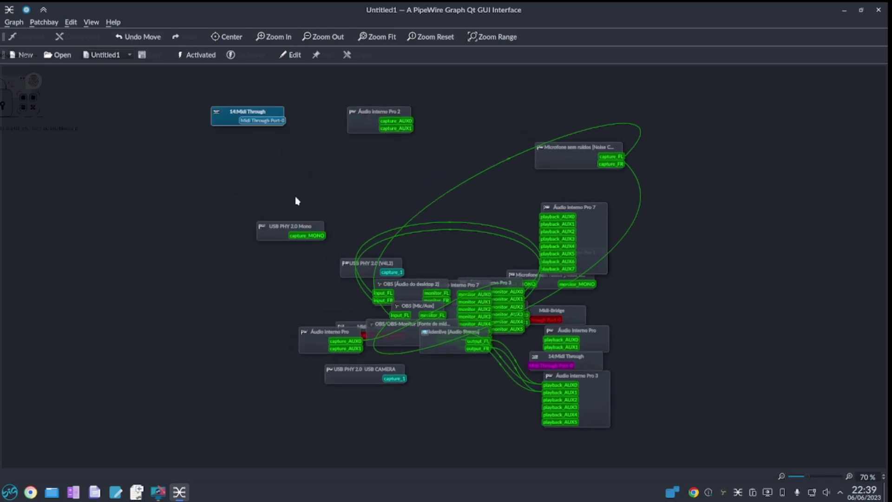
drag(296, 232, 227, 214)
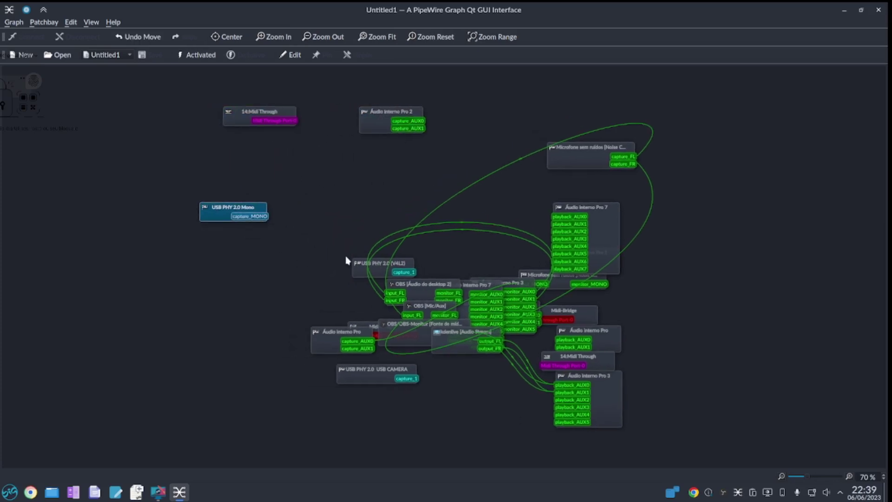
drag(354, 263, 216, 251)
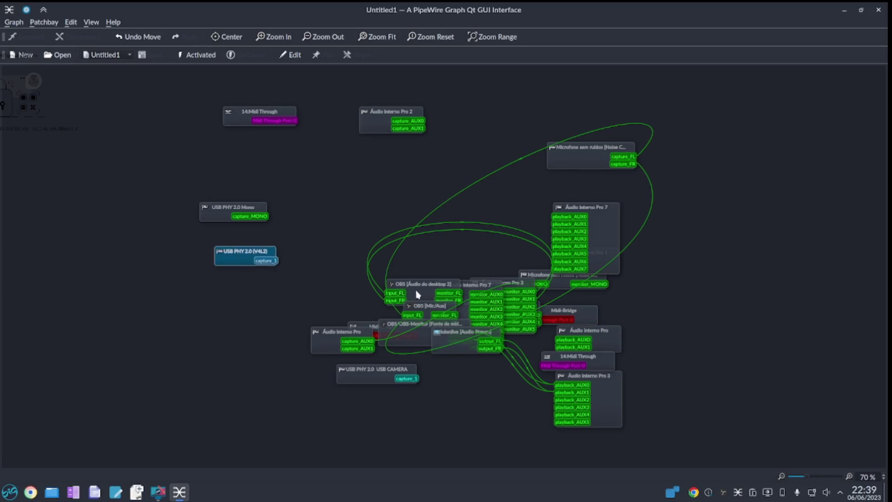
drag(417, 283, 565, 247)
drag(476, 212, 621, 173)
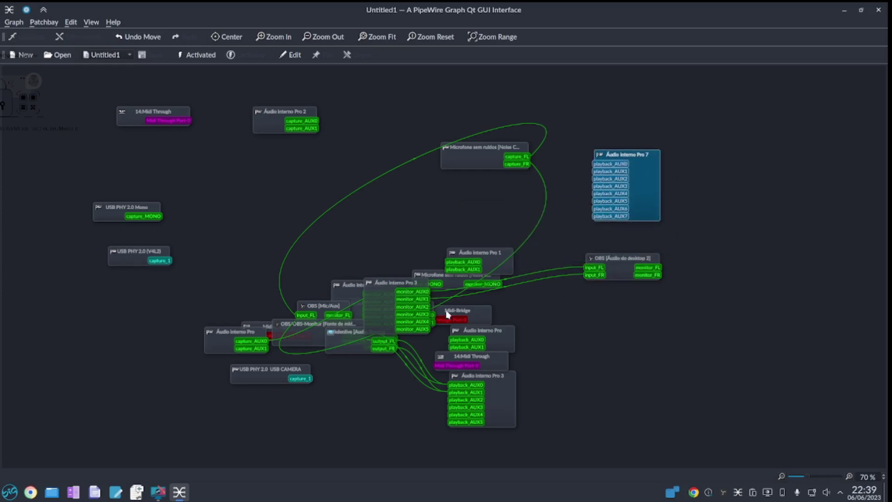
- Separate the noise-free microphone input and the Áudio Interno Pro, Pro 1 and Pro 3 nodes from the central cluster
drag(251, 332, 142, 315)
drag(455, 281, 642, 320)
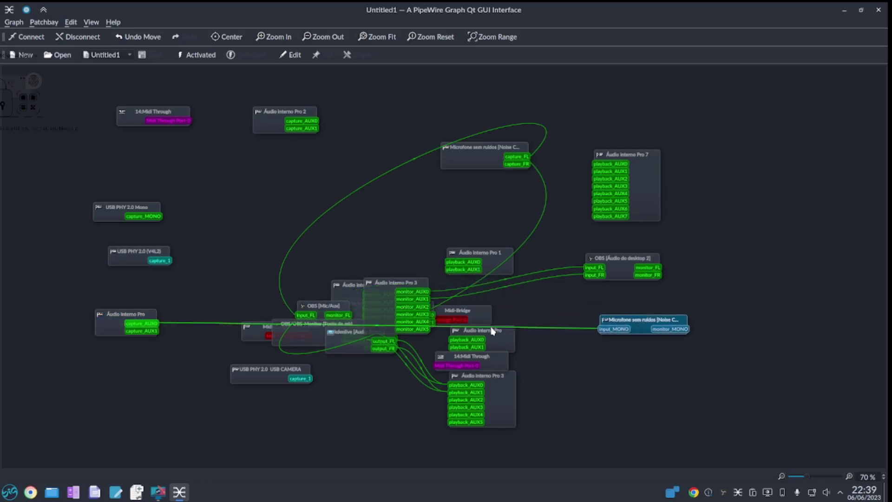
mouse_move(607, 362)
mouse_down()
mouse_move(491, 328)
mouse_move(491, 339)
mouse_move(651, 359)
mouse_up()
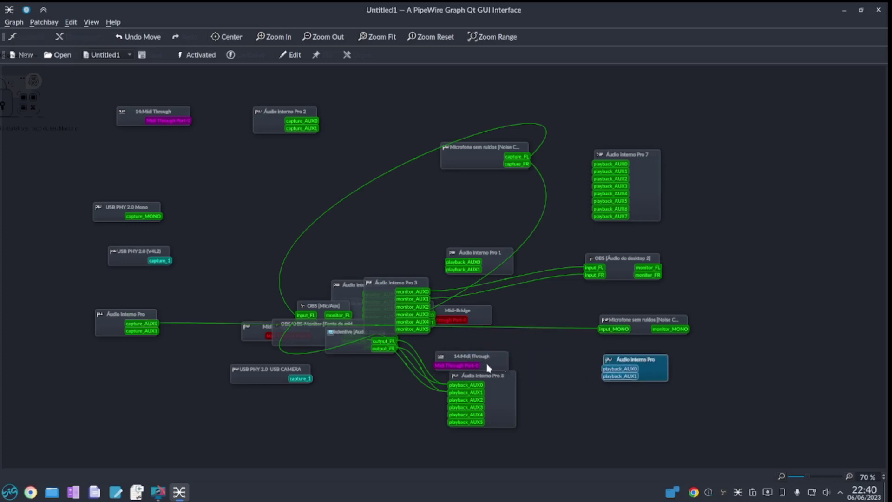
drag(394, 285, 397, 179)
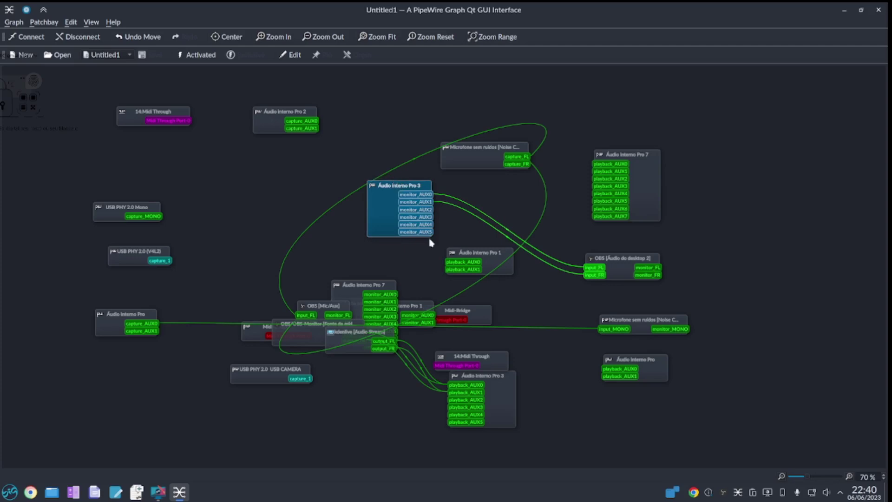
drag(479, 253, 547, 300)
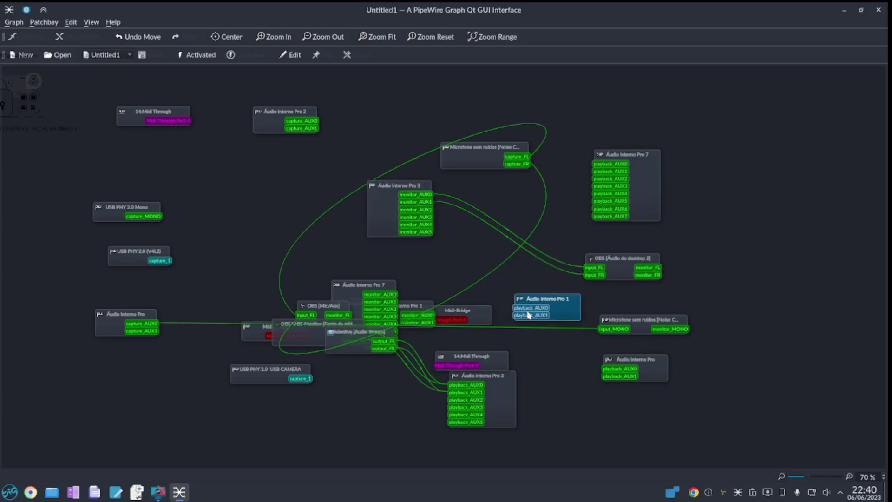
drag(534, 378, 577, 377)
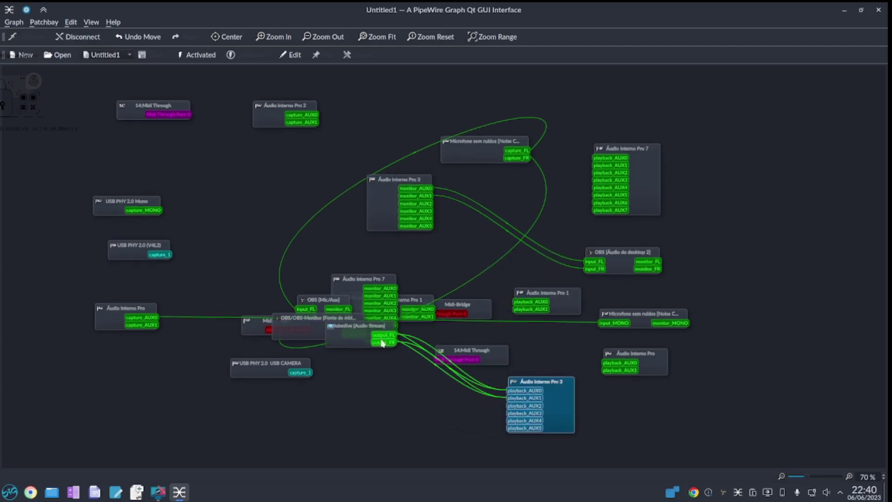
- Move the Kdenlive and OBS-Monitor nodes below the cluster and OBS [Mic/Aux] above Áudio Interno Pro 7
drag(354, 328, 341, 396)
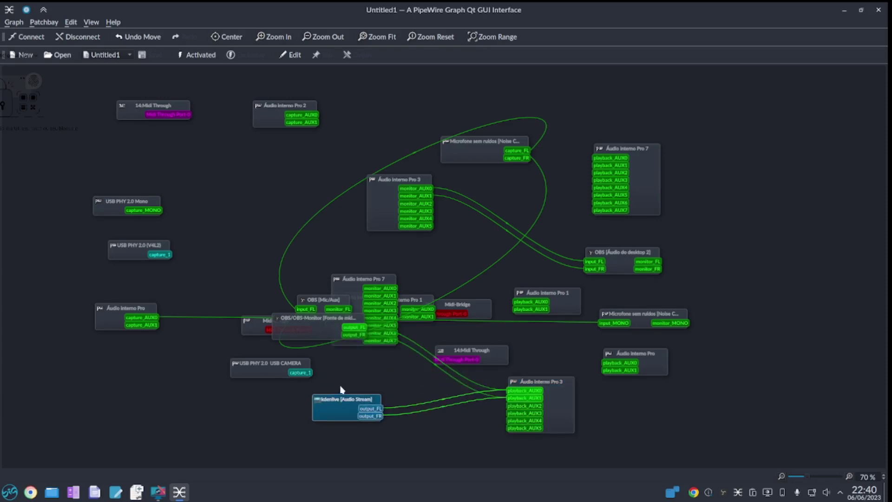
drag(329, 326, 183, 400)
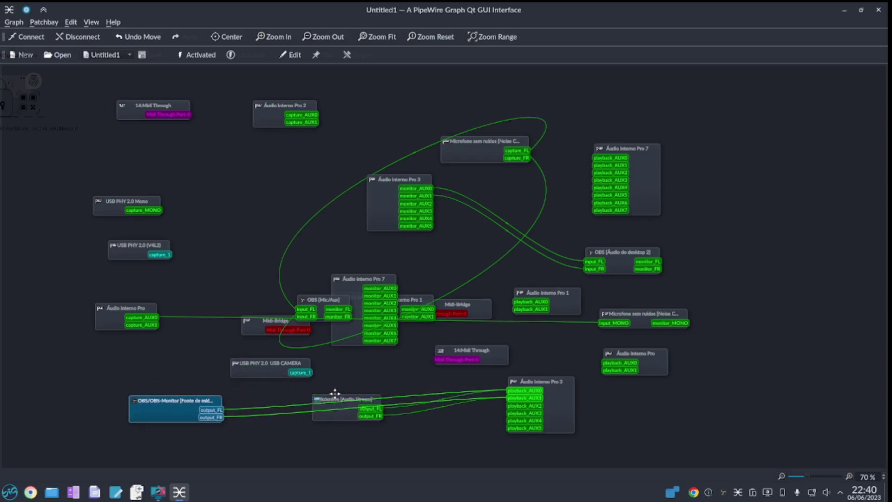
drag(335, 399, 346, 366)
drag(331, 300, 481, 214)
drag(358, 210, 687, 93)
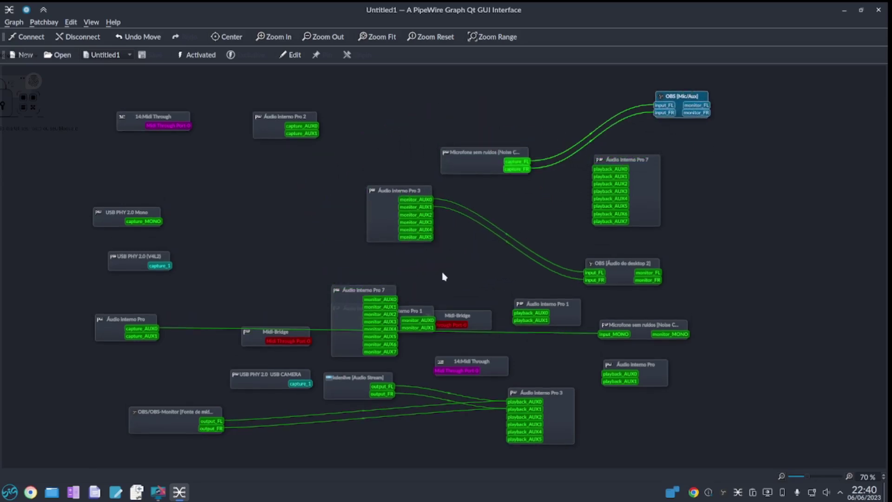
- Launch Helvum and examine its PipeWire patchbay for comparison, moving its window slightly
click(14, 494)
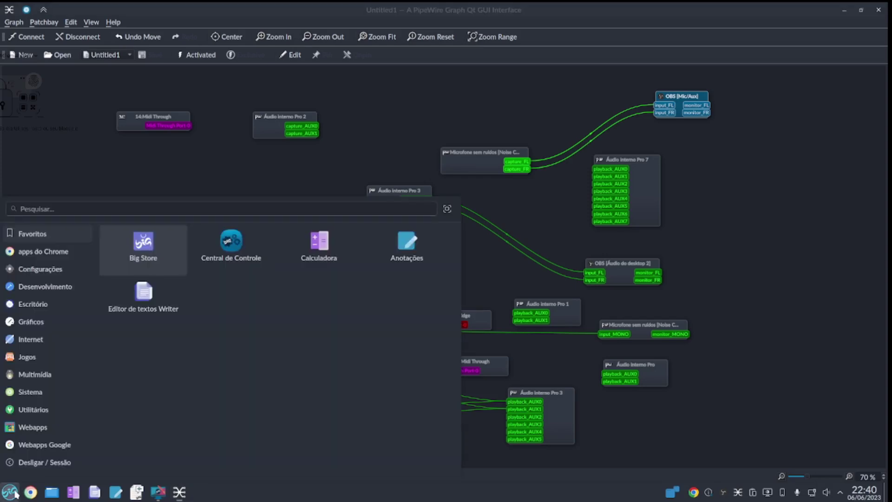
text(hel)
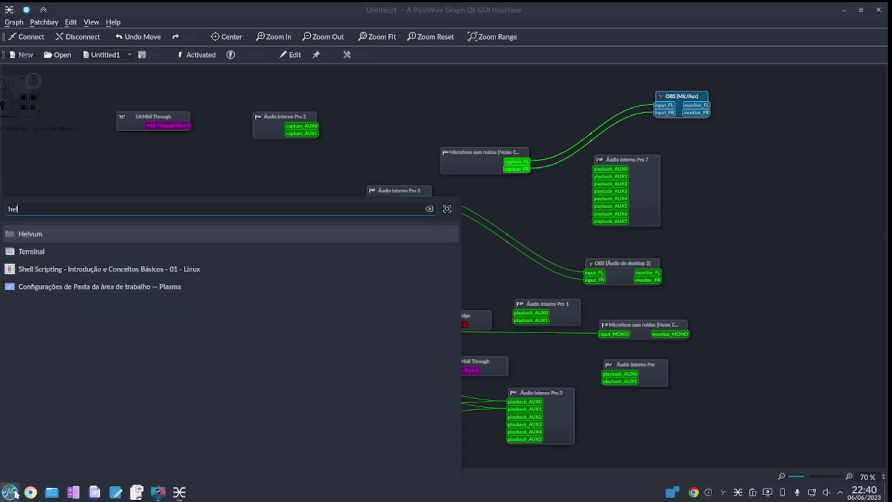
key(Return)
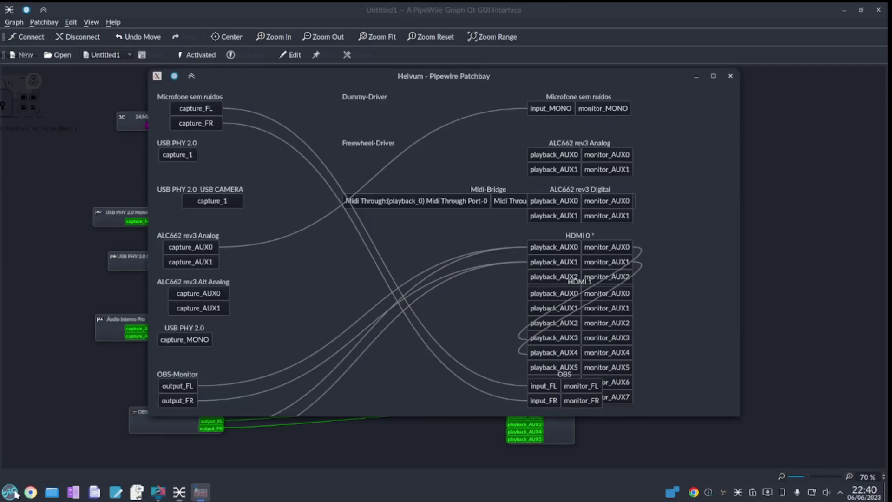
scroll(325, 319, down, 3)
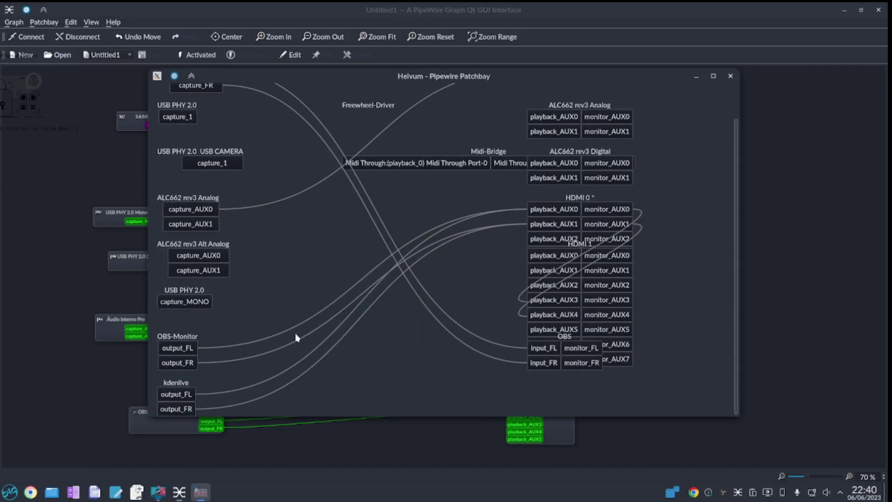
drag(552, 302, 636, 253)
drag(456, 76, 446, 93)
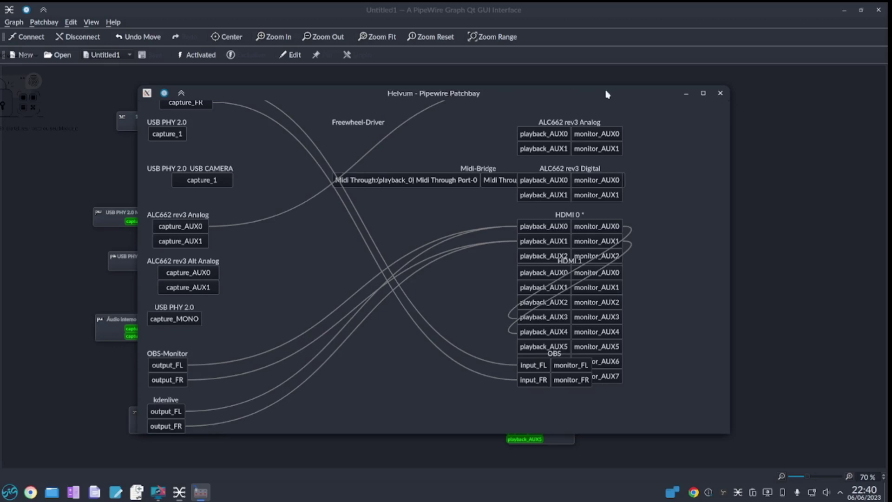
- Close both Helvum and qpwgraph
click(720, 93)
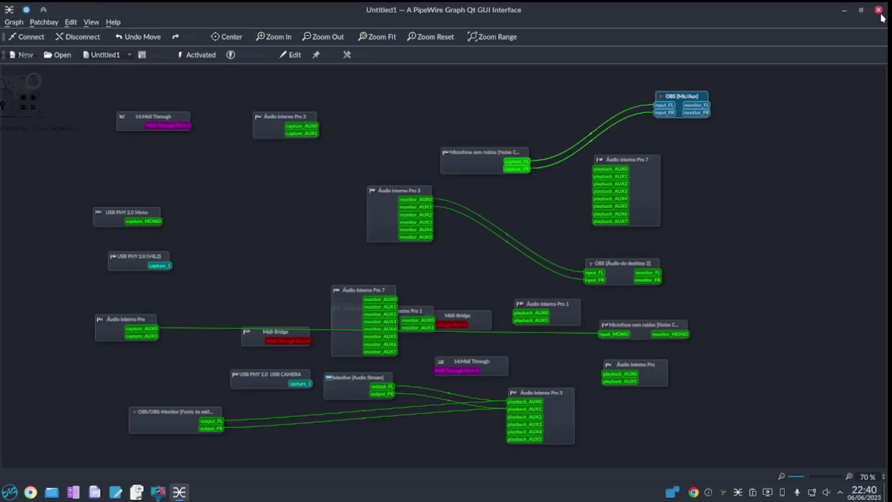
click(879, 10)
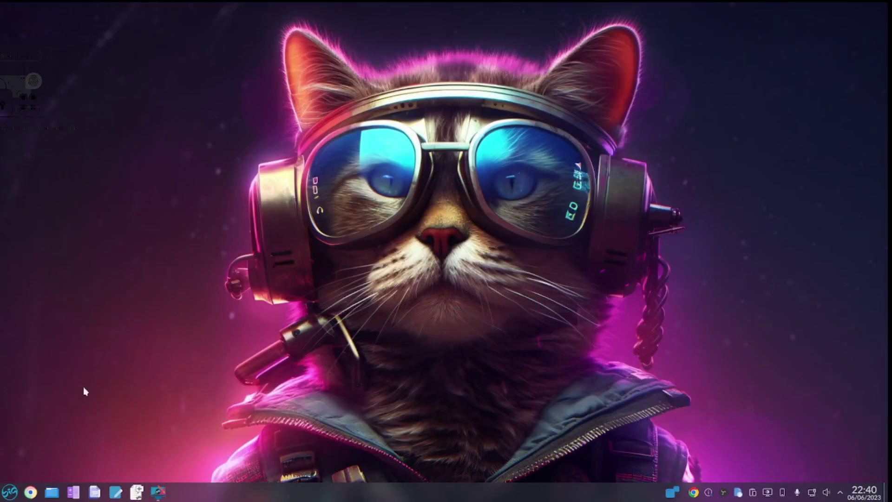
- Open the application menu and look through the Sistema, Multimídia, Gráficos, Configurações and apps do Chrome categories
click(14, 496)
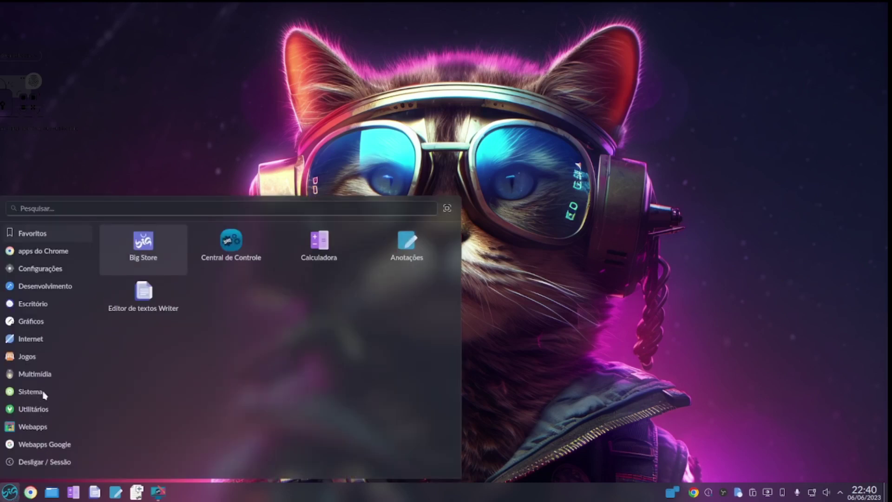
mouse_move(45, 385)
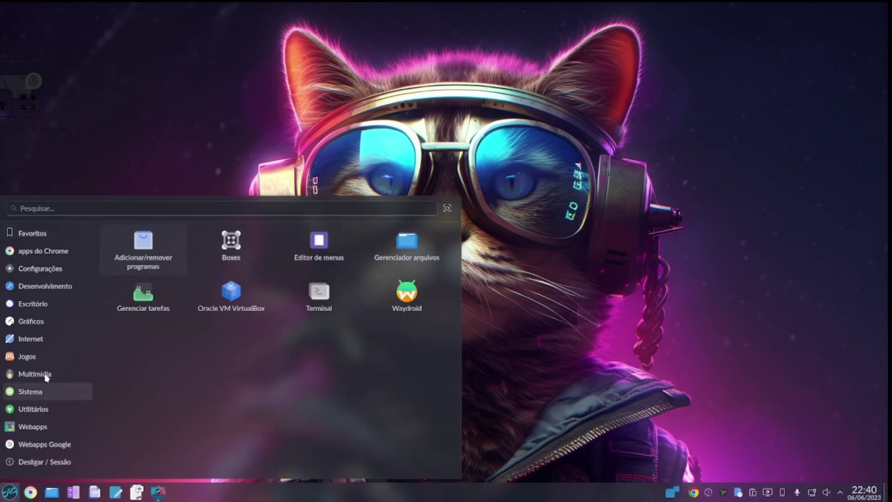
mouse_move(68, 378)
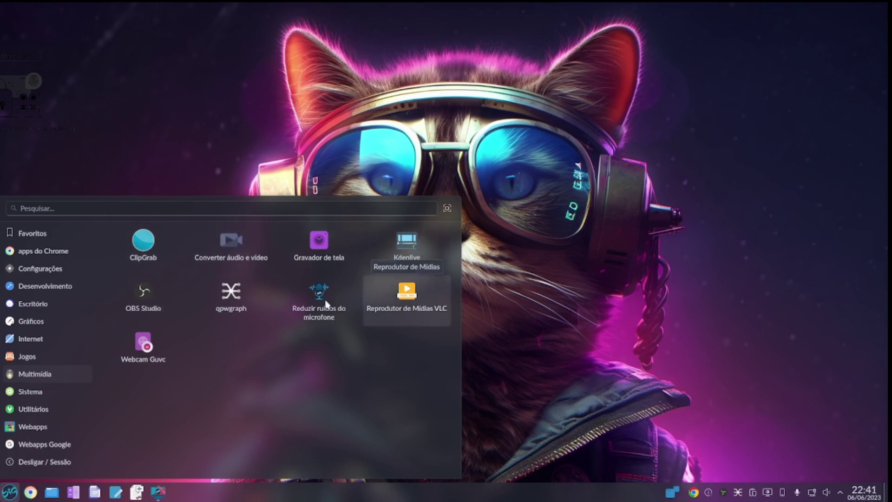
mouse_move(43, 344)
mouse_move(45, 322)
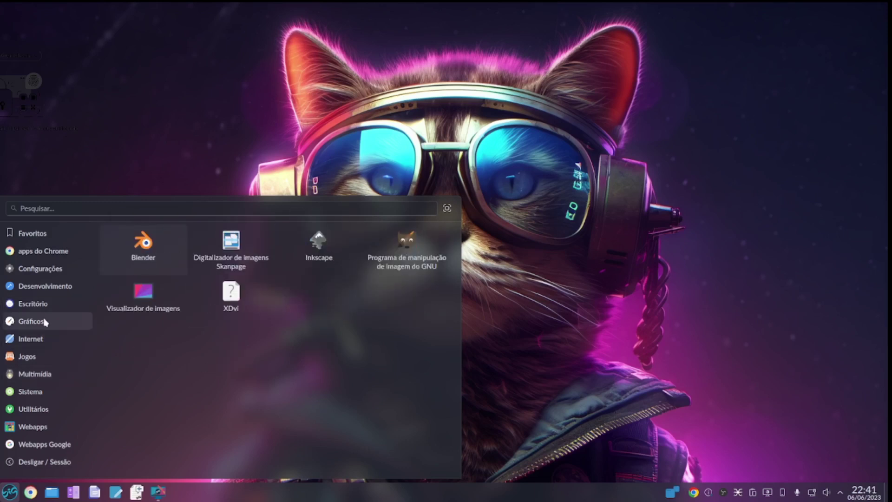
mouse_move(47, 271)
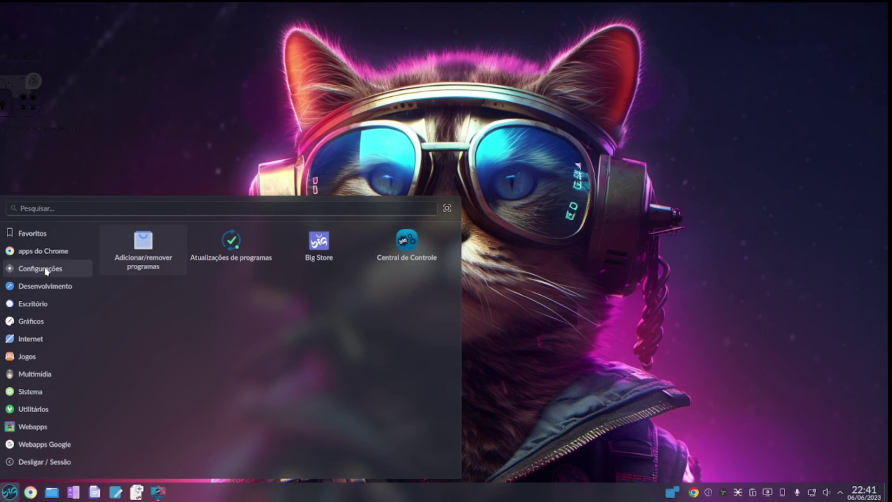
mouse_move(46, 253)
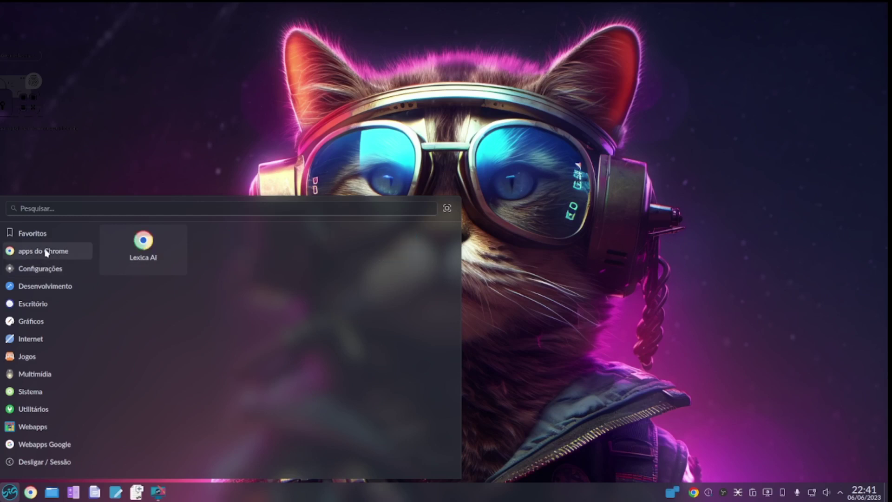